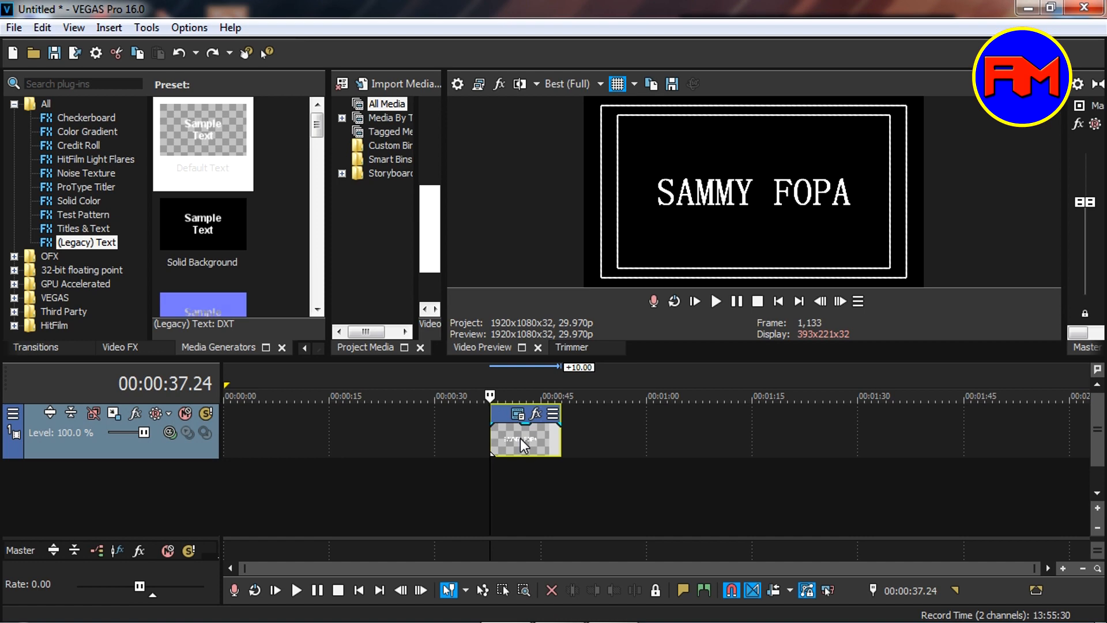
# Copy the text event onto a new track directly below and insert an empty video track above the original.
pyautogui.moveTo(513, 437); pyautogui.dragTo(514, 480)
pyautogui.click(658, 290)
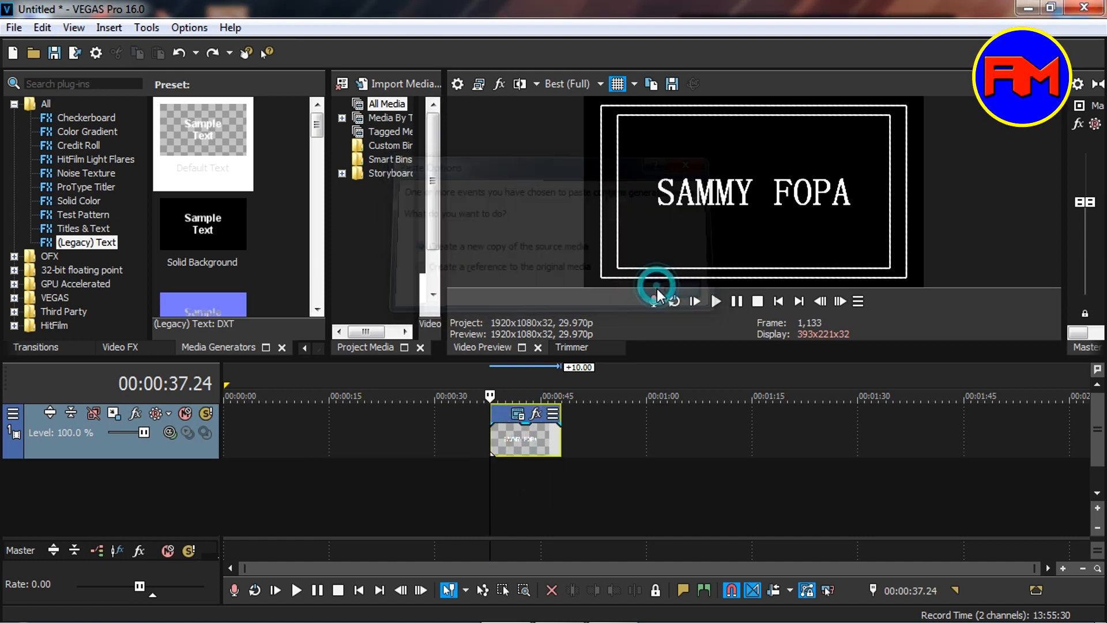
pyautogui.scroll(3, 528, 496)
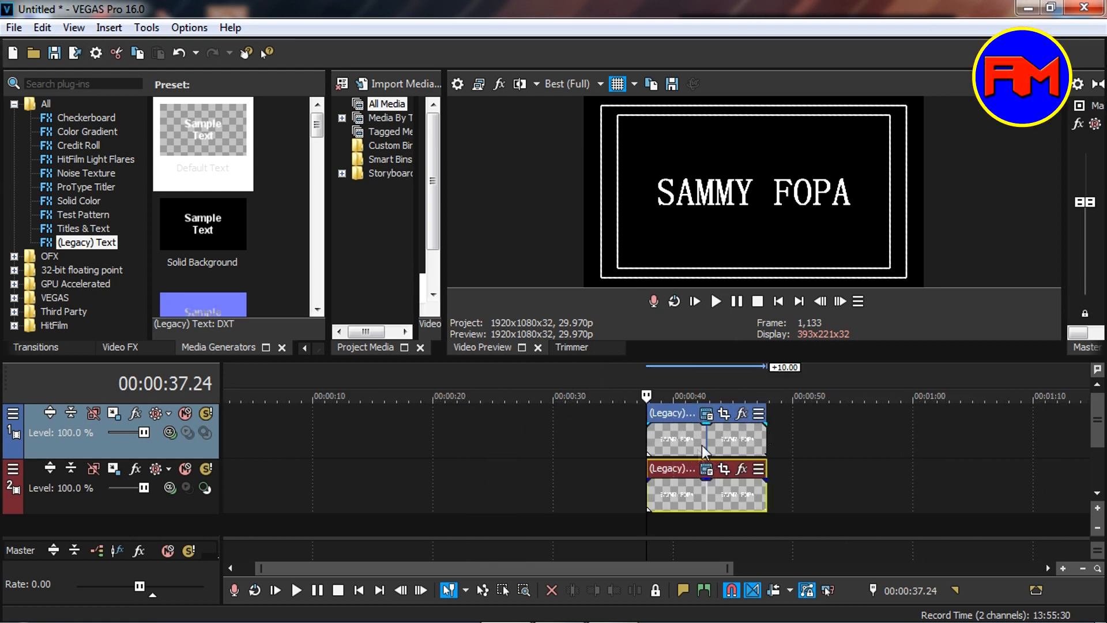
pyautogui.rightClick(607, 424)
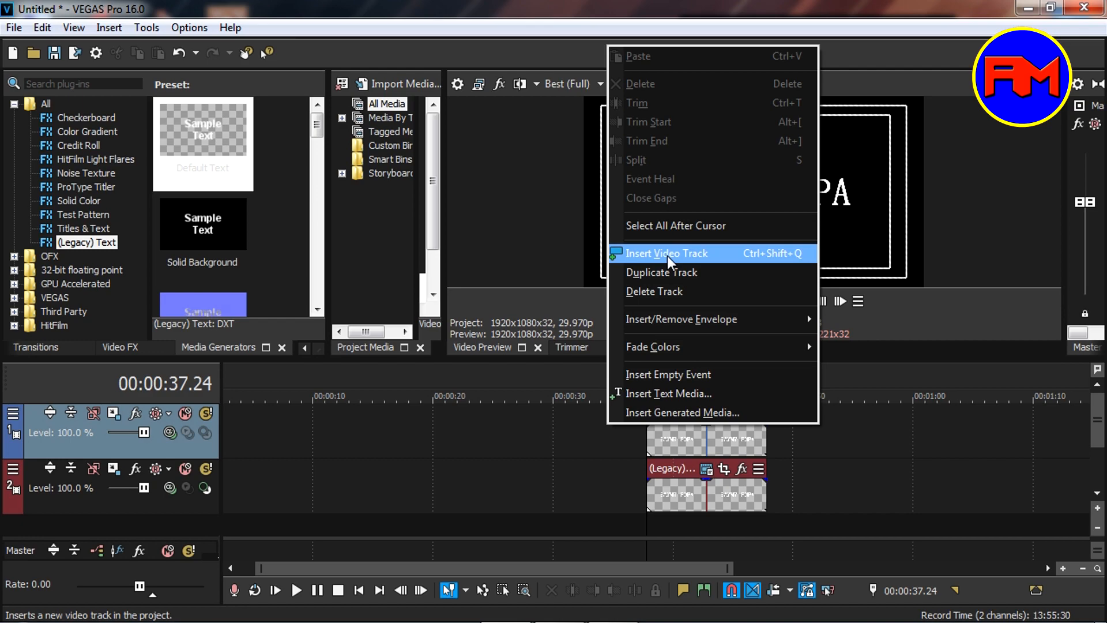
pyautogui.click(667, 255)
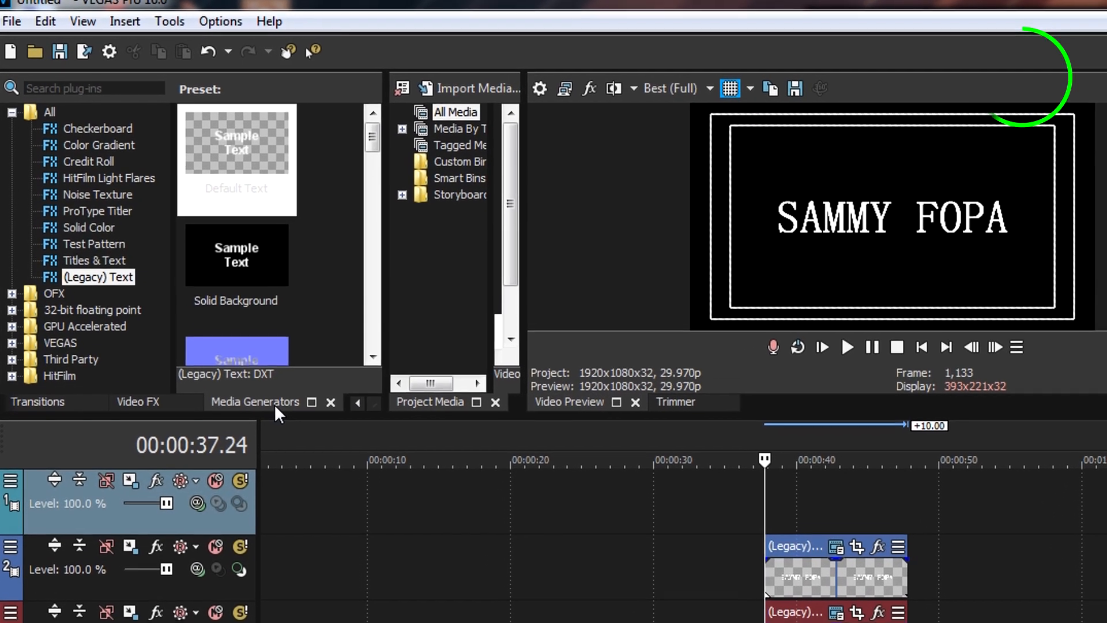
# Add a Test Pattern with the SMPTE Bars (NTSC) preset to the empty track, aligned with the start of the text events.
pyautogui.click(235, 349)
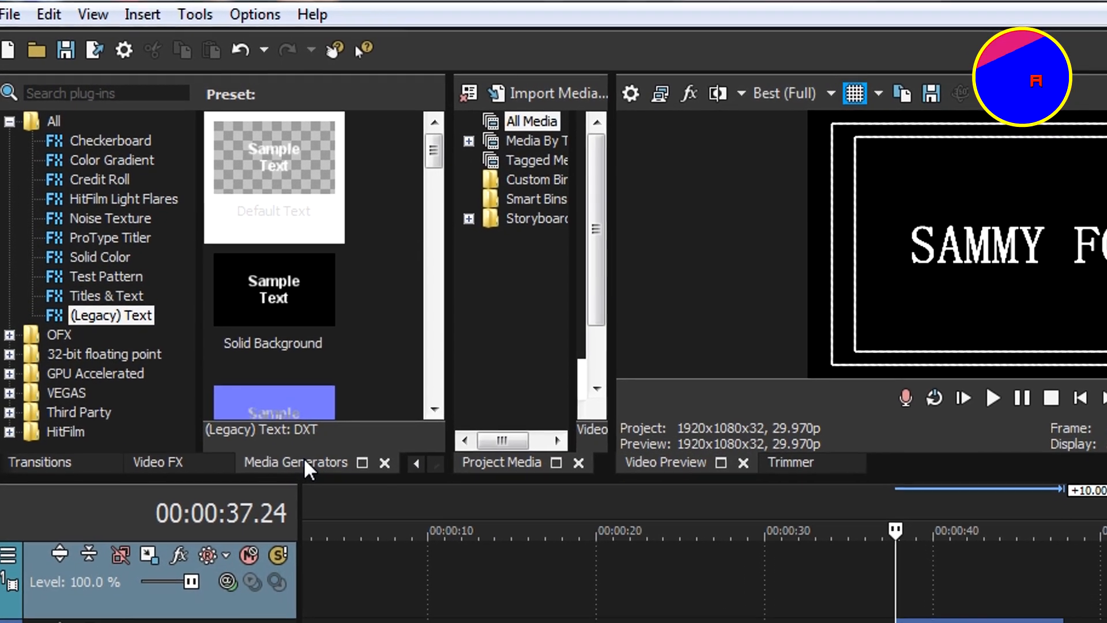
pyautogui.click(286, 428)
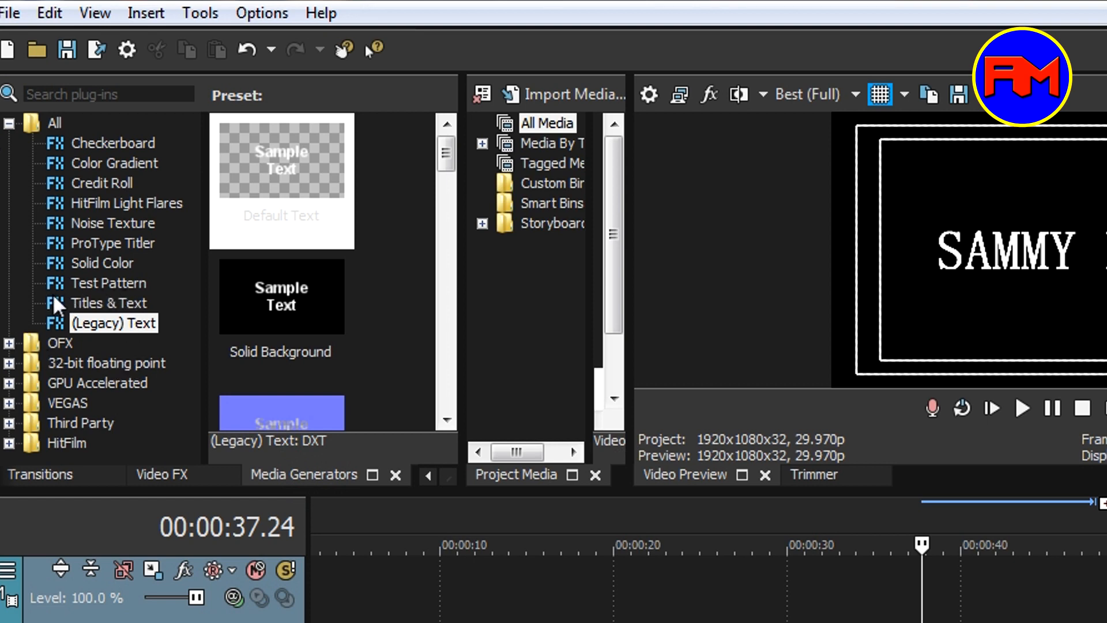
pyautogui.click(90, 283)
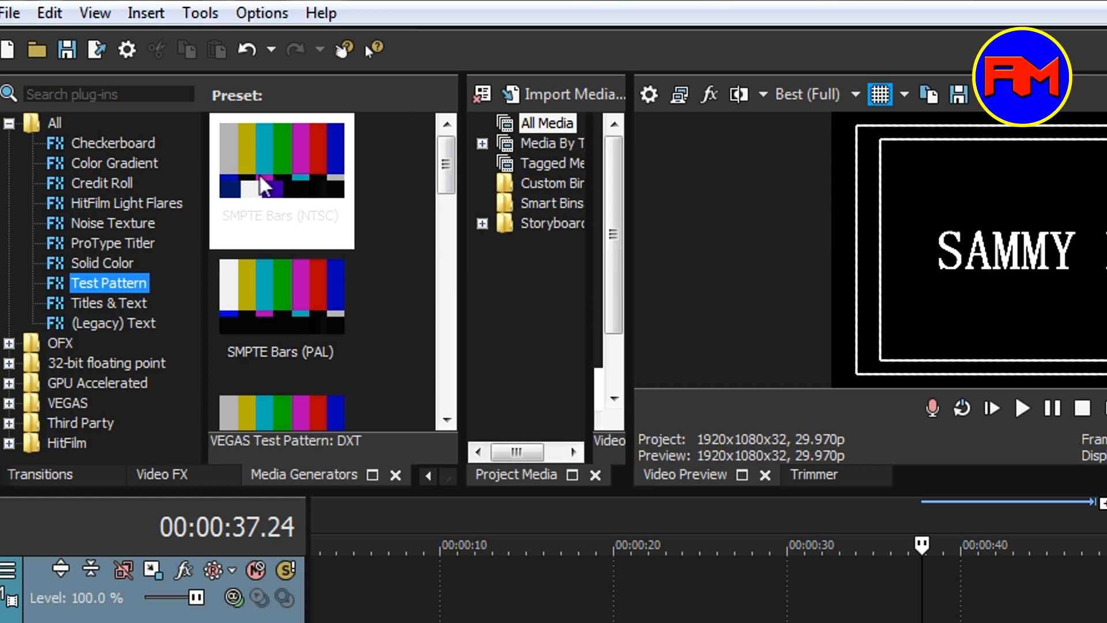
pyautogui.moveTo(266, 176); pyautogui.dragTo(941, 605)
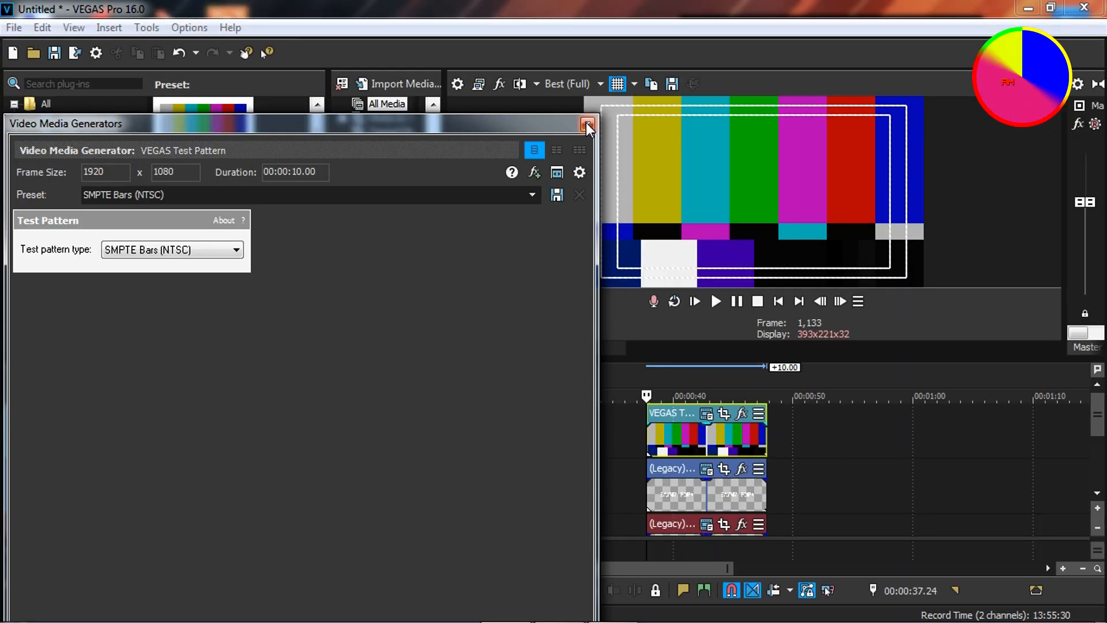
pyautogui.click(837, 153)
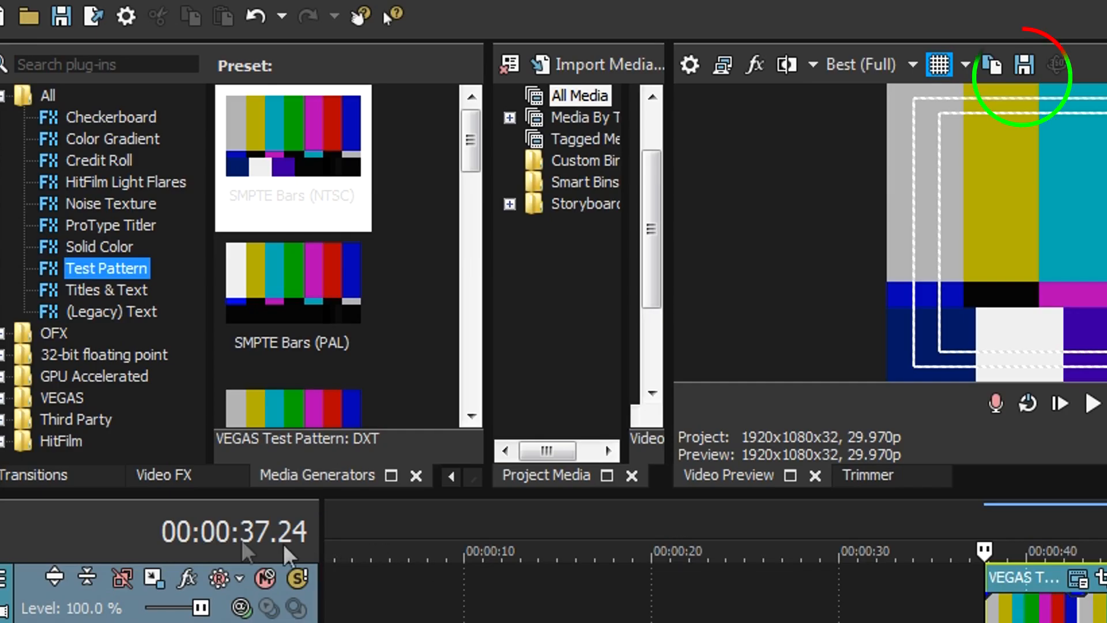
# Apply the TV Simulator video effect with the Reset to None preset to the test pattern event.
pyautogui.click(122, 347)
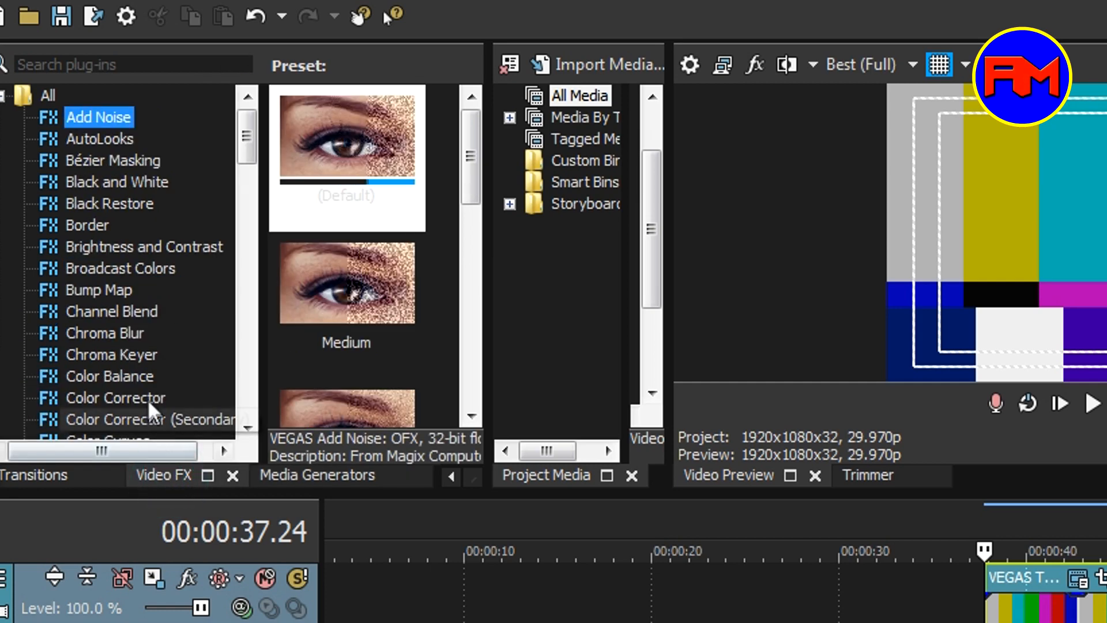
pyautogui.scroll(-5, 141, 353)
pyautogui.scroll(-20, 140, 353)
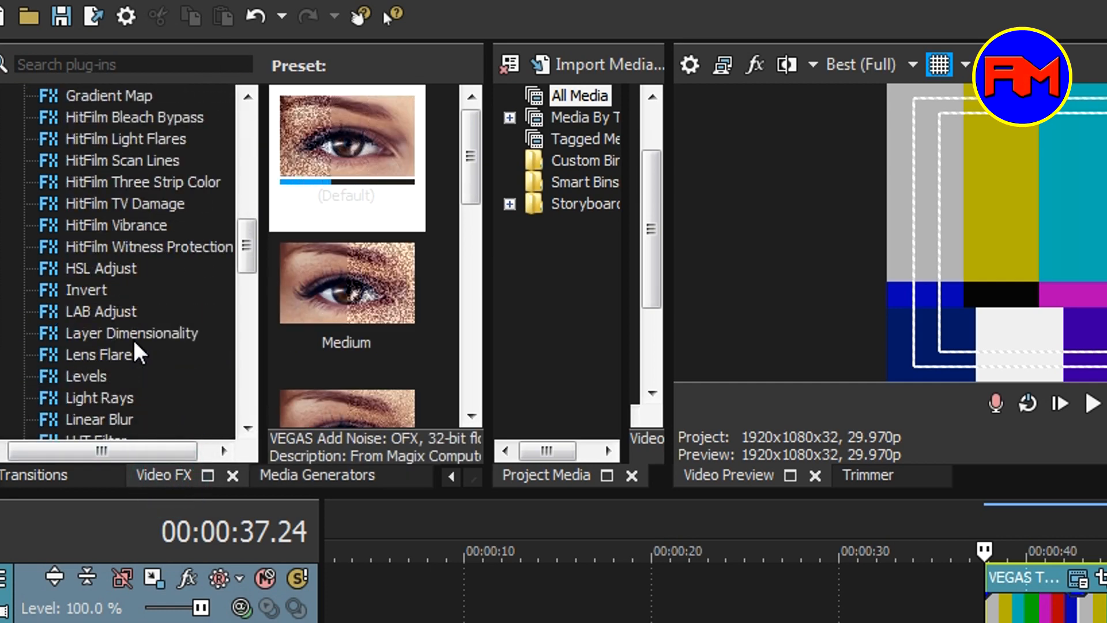
pyautogui.scroll(-1, 136, 351)
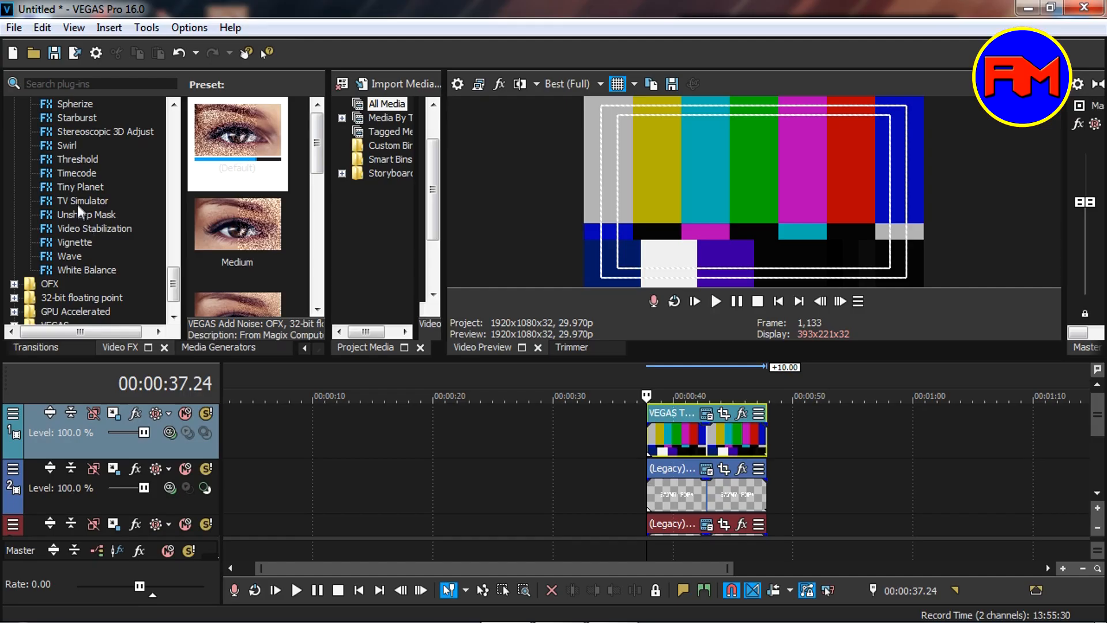
pyautogui.click(94, 246)
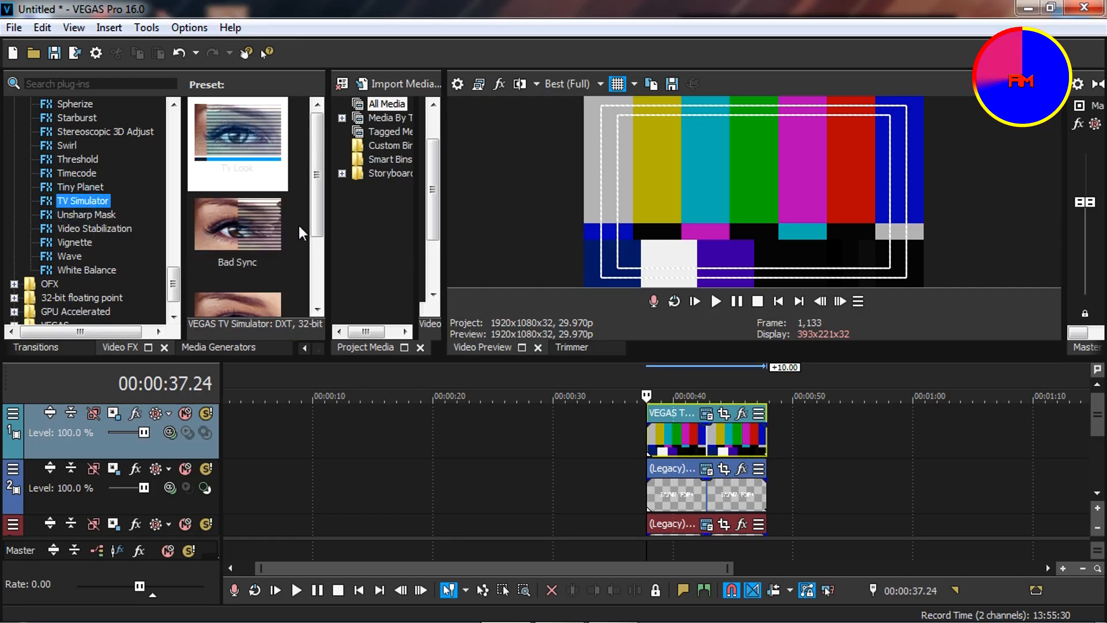
pyautogui.moveTo(316, 163); pyautogui.dragTo(326, 231)
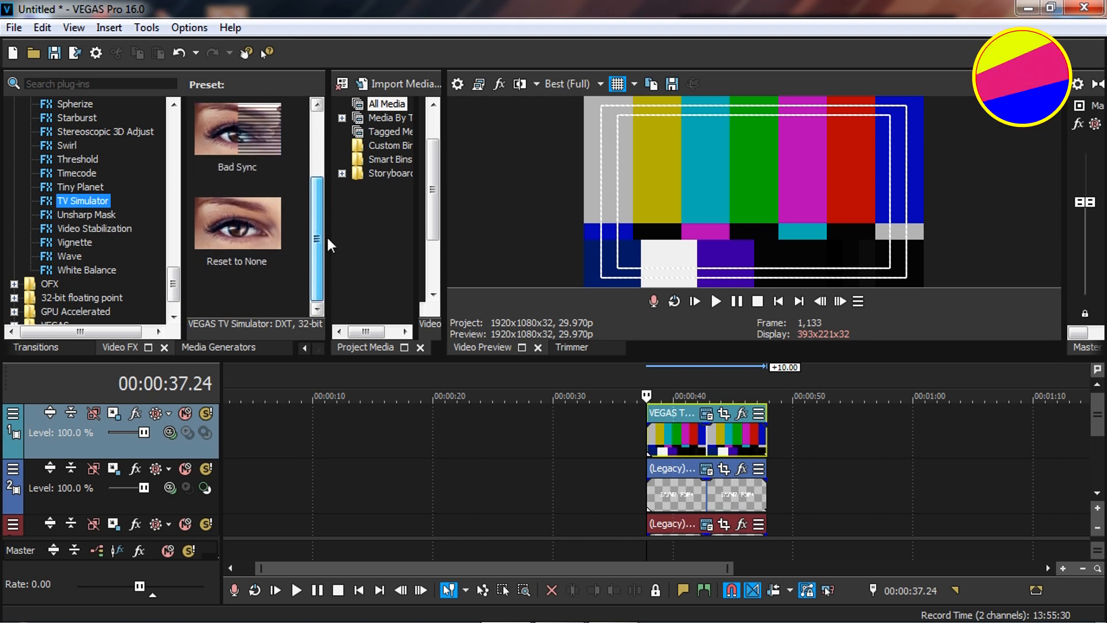
pyautogui.moveTo(226, 234); pyautogui.dragTo(677, 433)
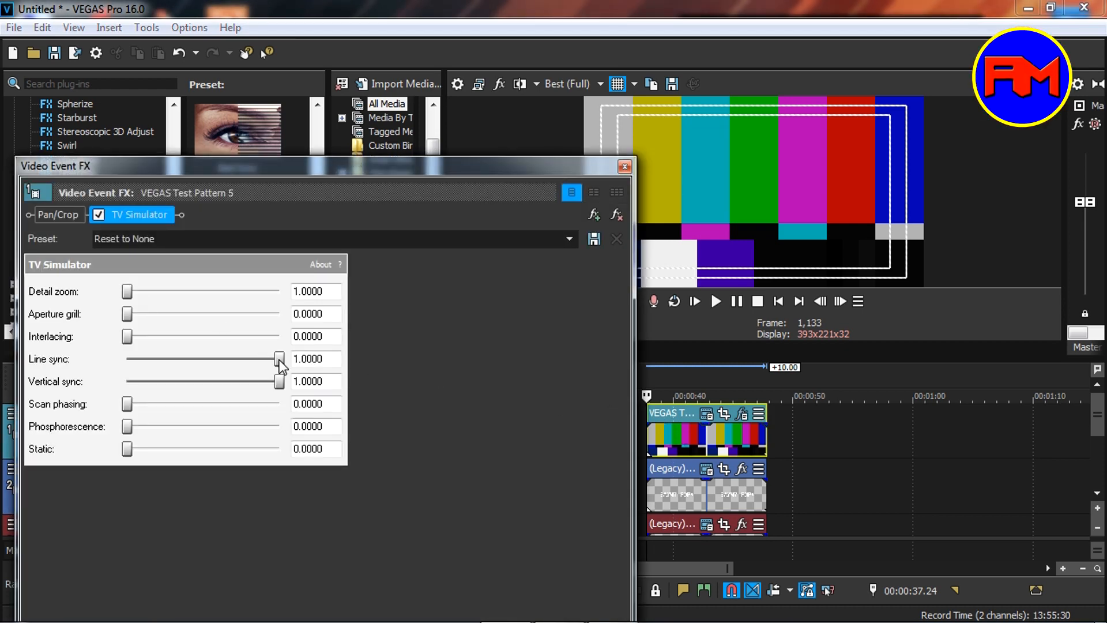
# Set the TV Simulator's line sync to 0.0840 and vertical sync to 0.0720, and play back the result.
pyautogui.moveTo(280, 365); pyautogui.dragTo(142, 363)
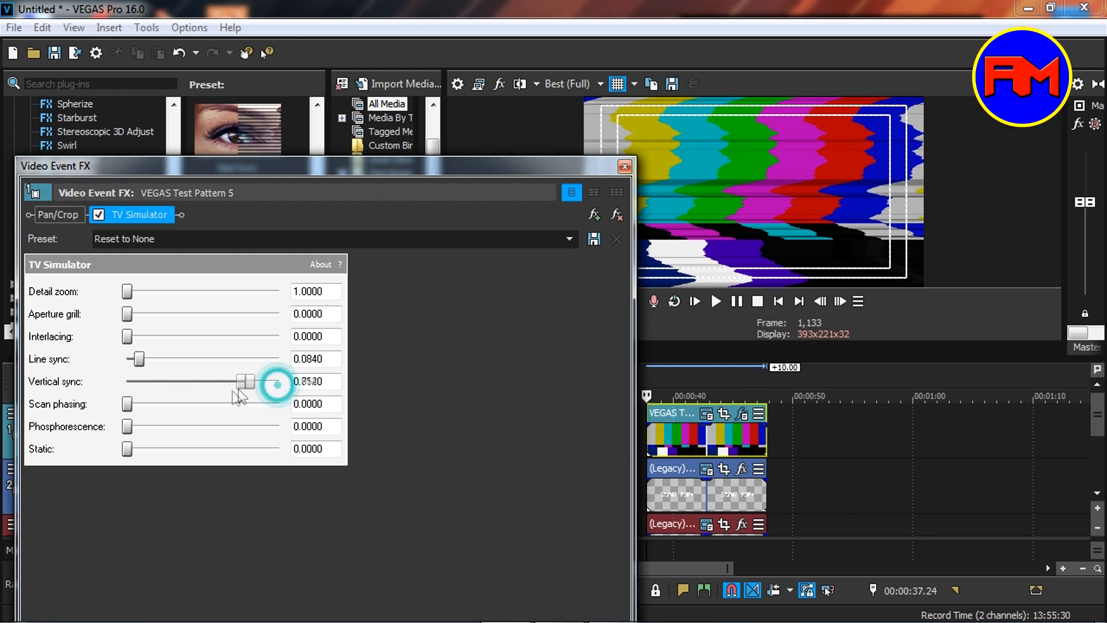
pyautogui.moveTo(192, 400); pyautogui.dragTo(138, 396)
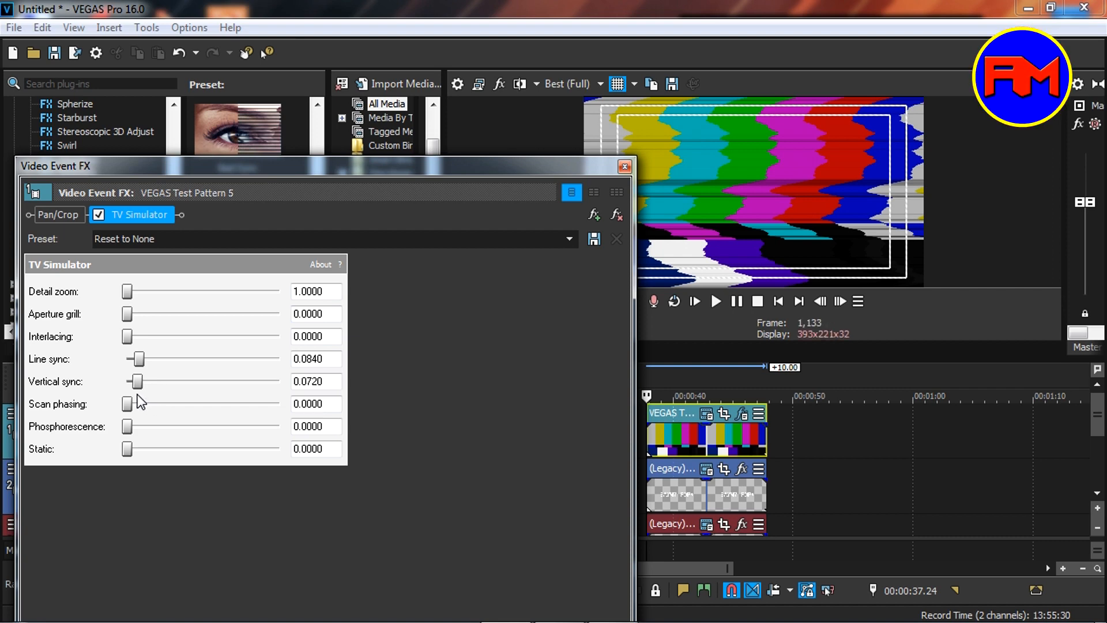
pyautogui.moveTo(497, 174); pyautogui.dragTo(271, 235)
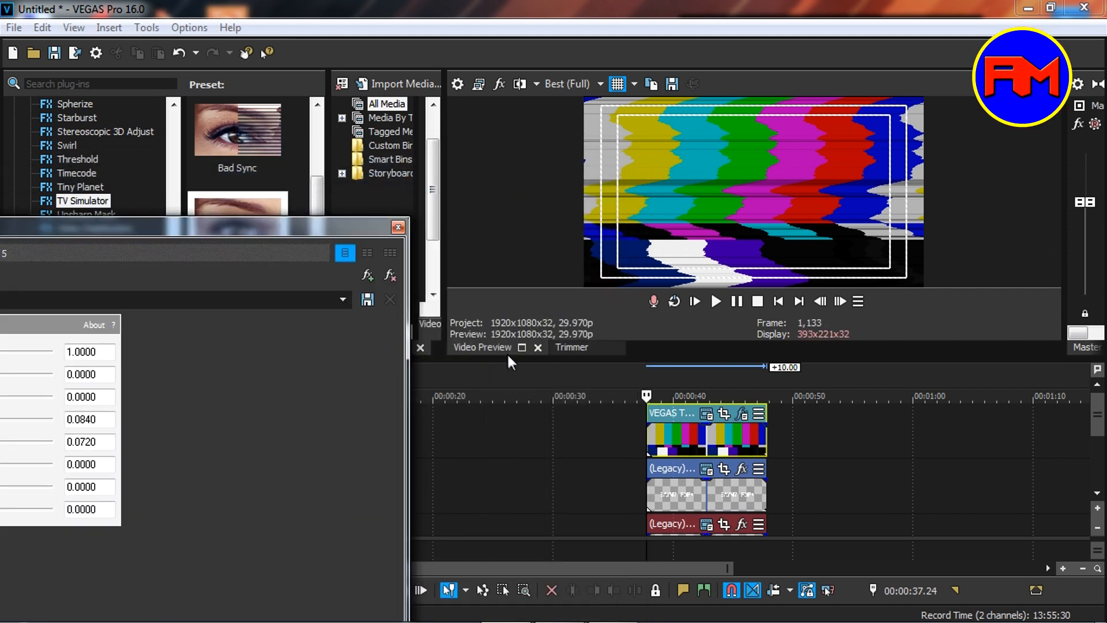
pyautogui.click(714, 300)
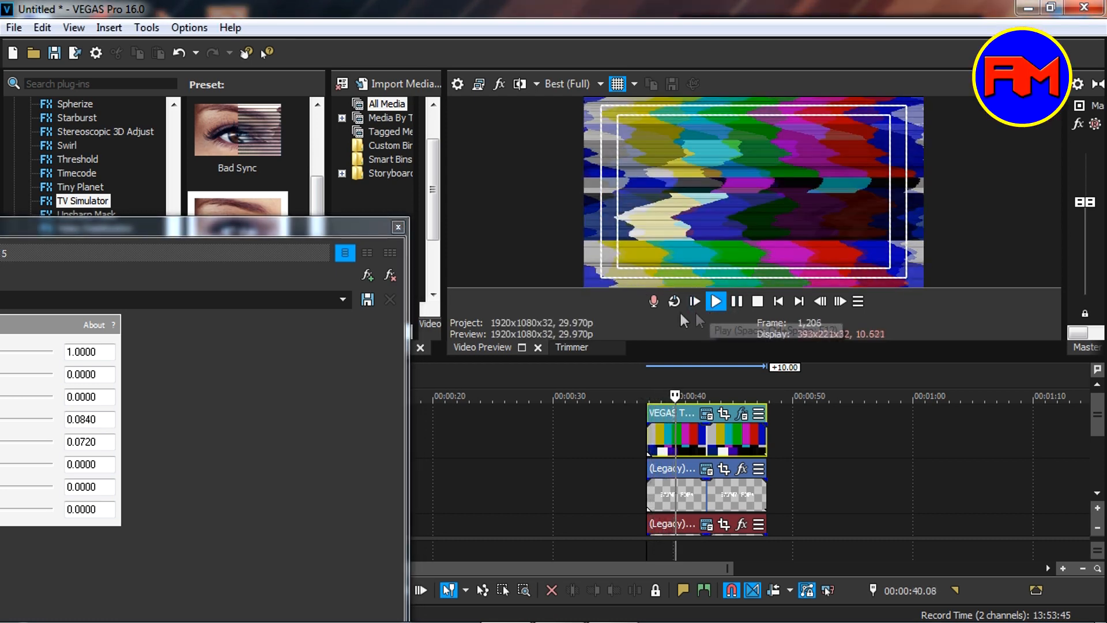
pyautogui.press('space')
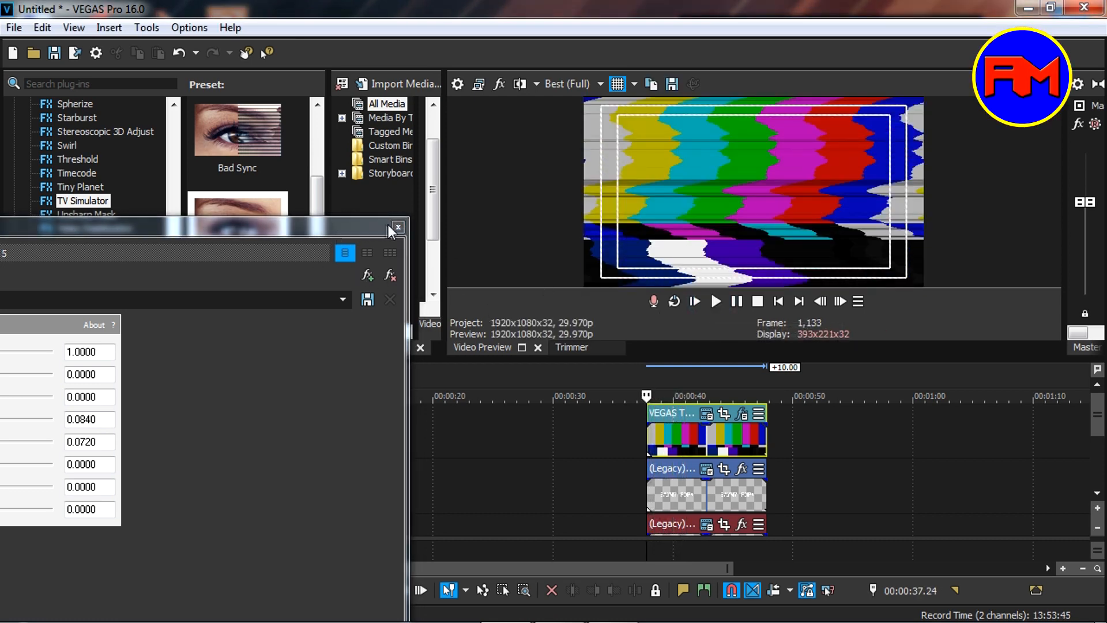
pyautogui.moveTo(387, 226); pyautogui.dragTo(612, 202)
pyautogui.click(669, 203)
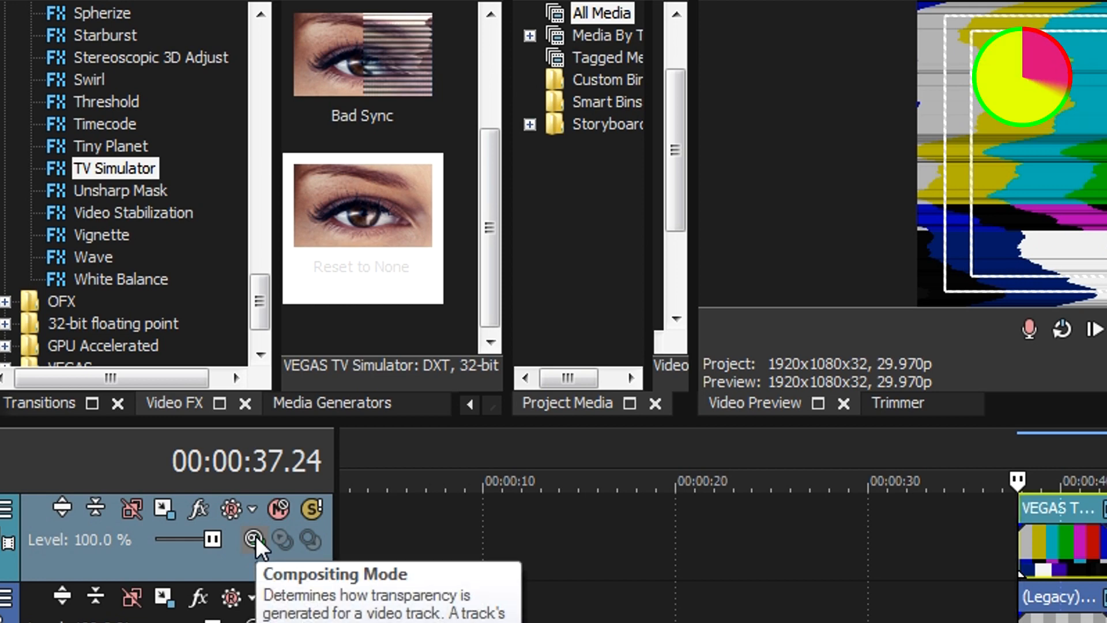
# Set the test pattern track's compositing mode to a custom one using the VEGAS Displacement Map plug-in.
pyautogui.click(253, 538)
pyautogui.click(325, 107)
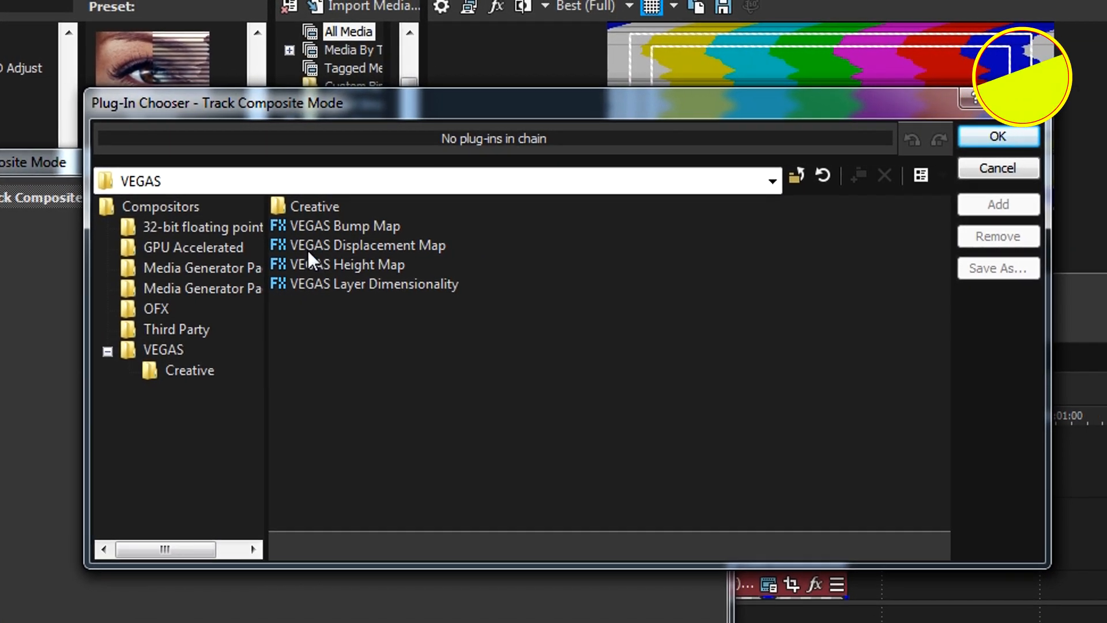
pyautogui.click(308, 250)
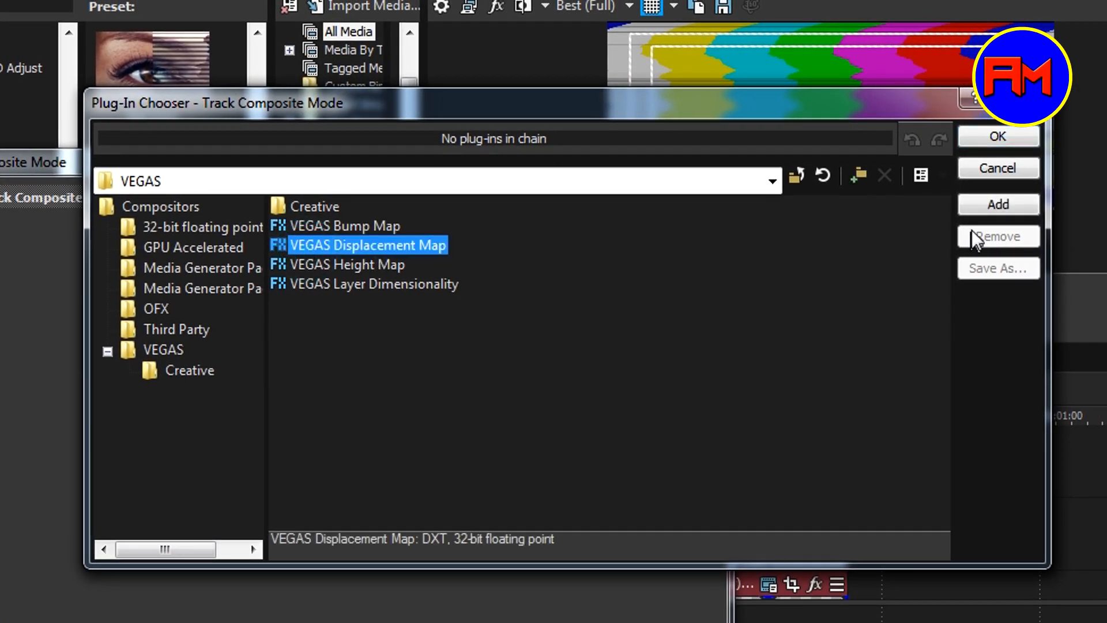
pyautogui.click(990, 142)
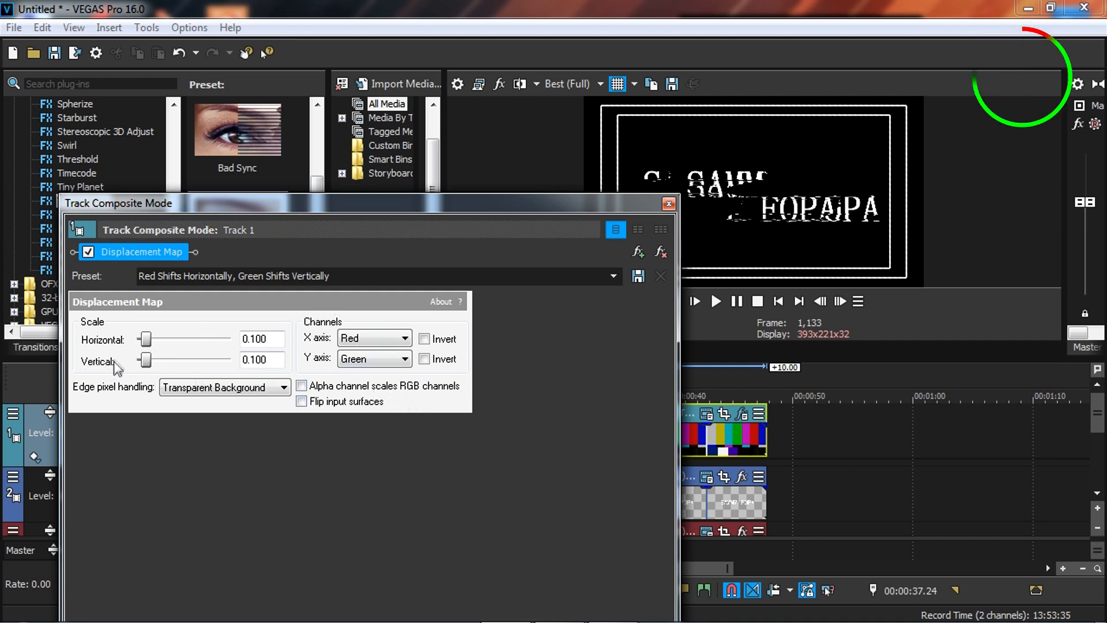
# Set the Displacement Map's horizontal scale to 0.037 and vertical scale to 0.056.
pyautogui.moveTo(144, 340); pyautogui.dragTo(136, 342)
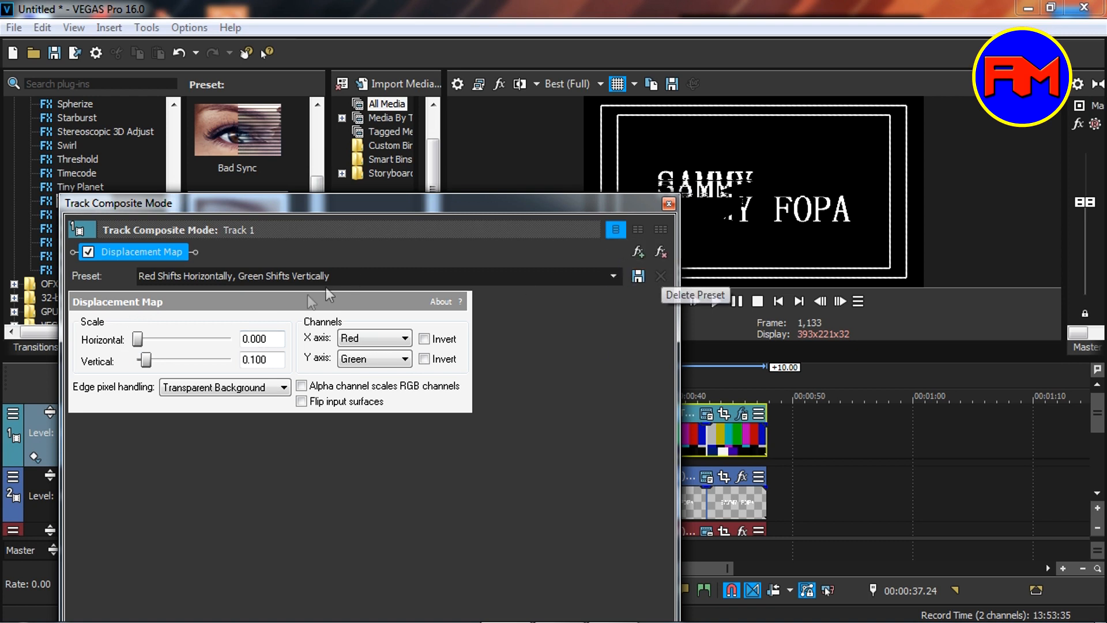
pyautogui.moveTo(145, 359); pyautogui.dragTo(132, 366)
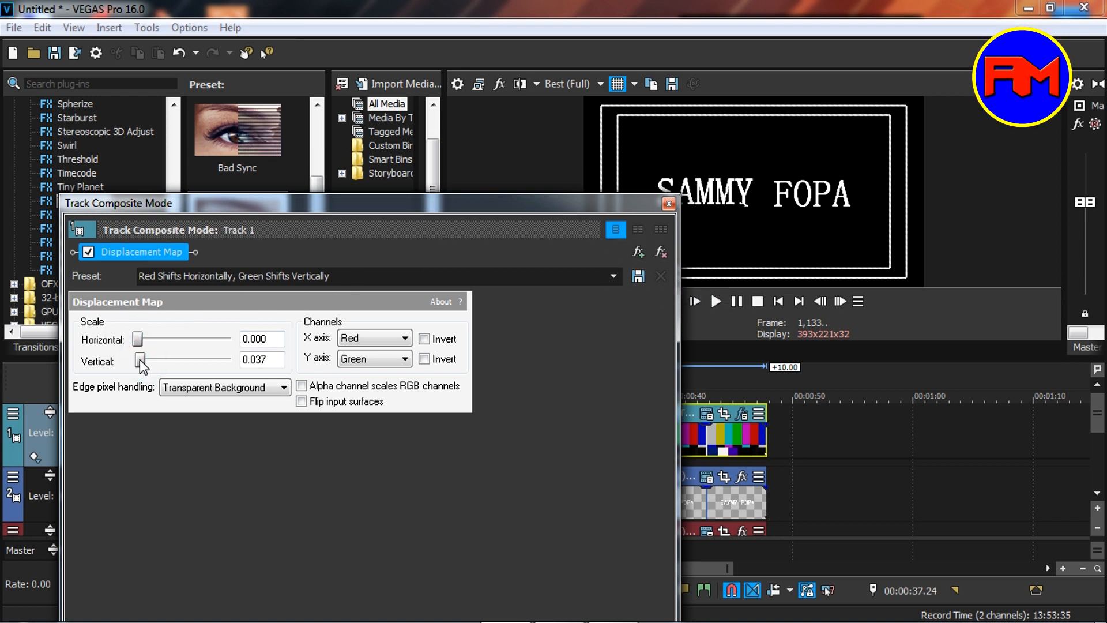
pyautogui.moveTo(140, 342); pyautogui.dragTo(143, 341)
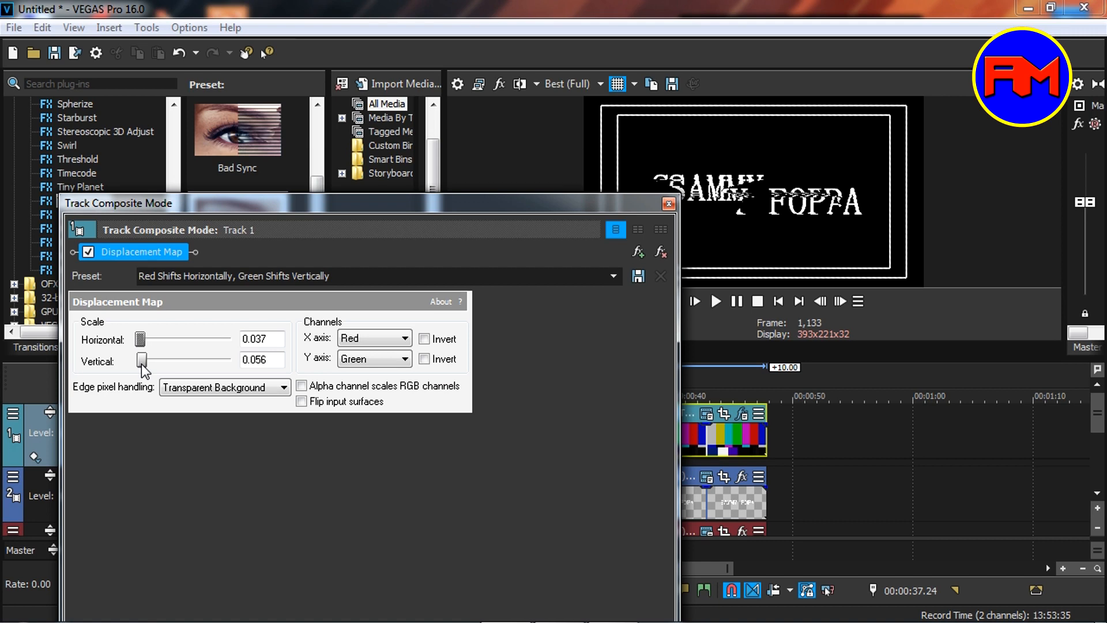
# Play back the displaced text and set the video preview quality to Preview (Auto).
pyautogui.moveTo(589, 205); pyautogui.dragTo(440, 224)
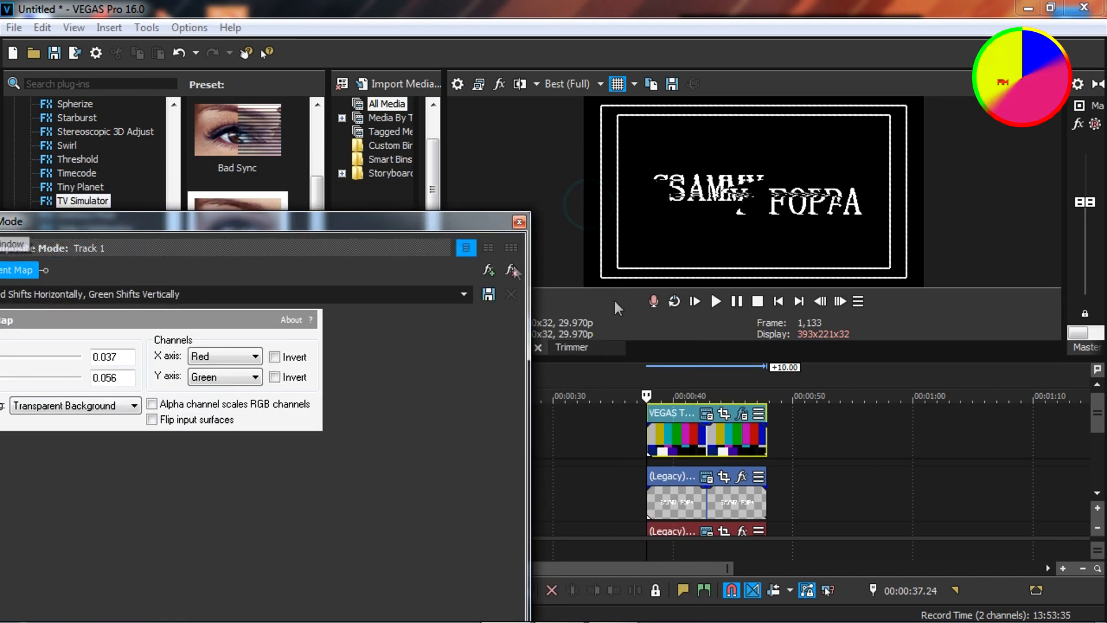
pyautogui.click(716, 300)
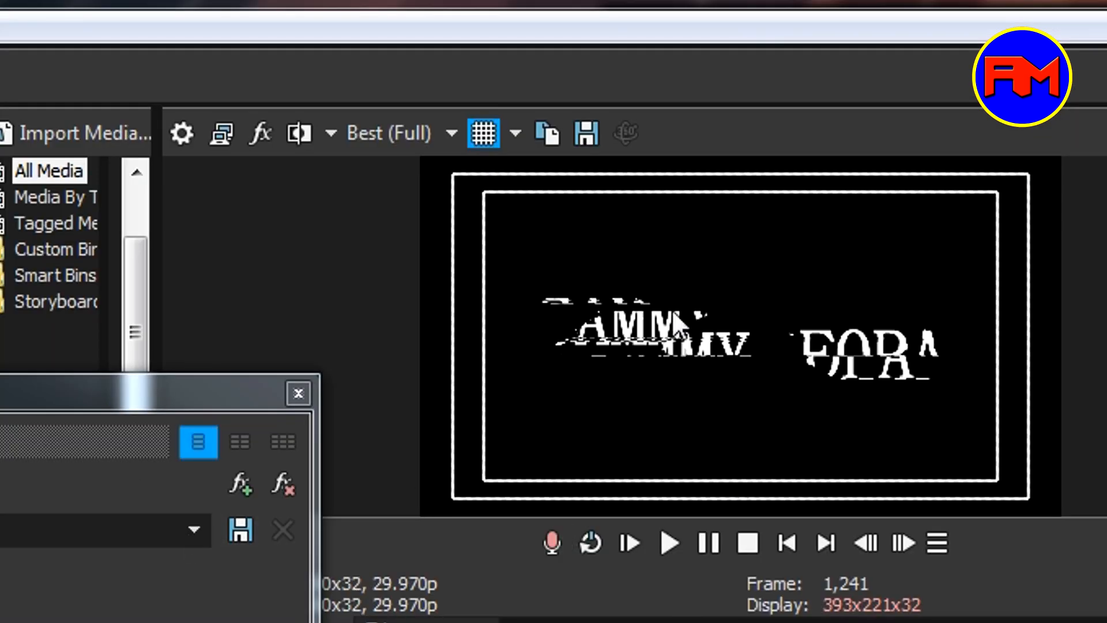
pyautogui.click(451, 133)
pyautogui.moveTo(516, 215)
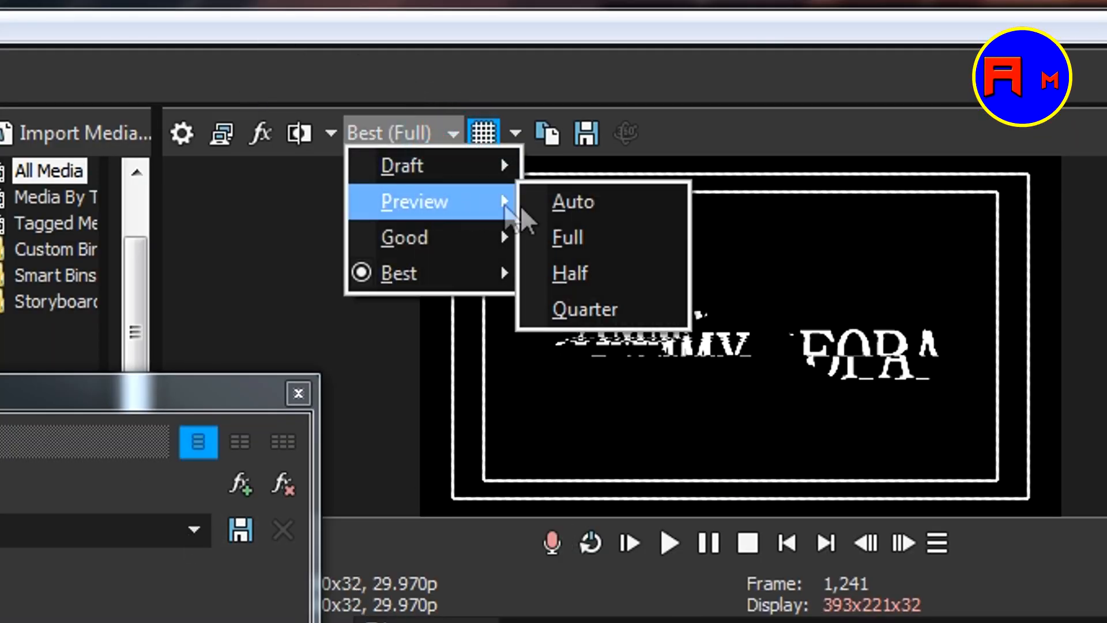
pyautogui.click(600, 206)
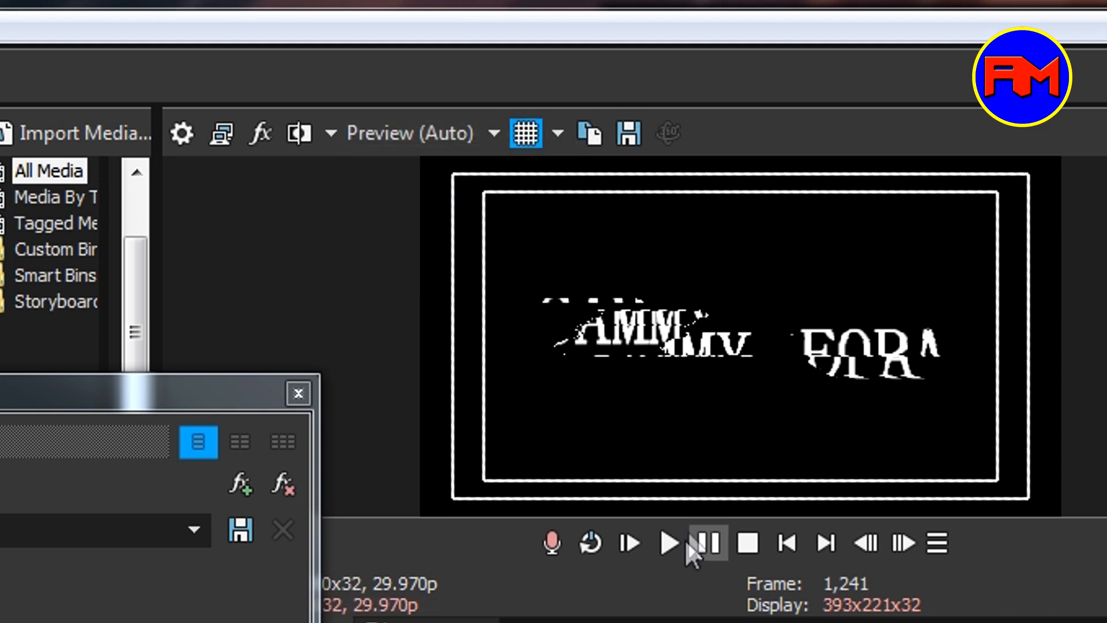
pyautogui.click(655, 539)
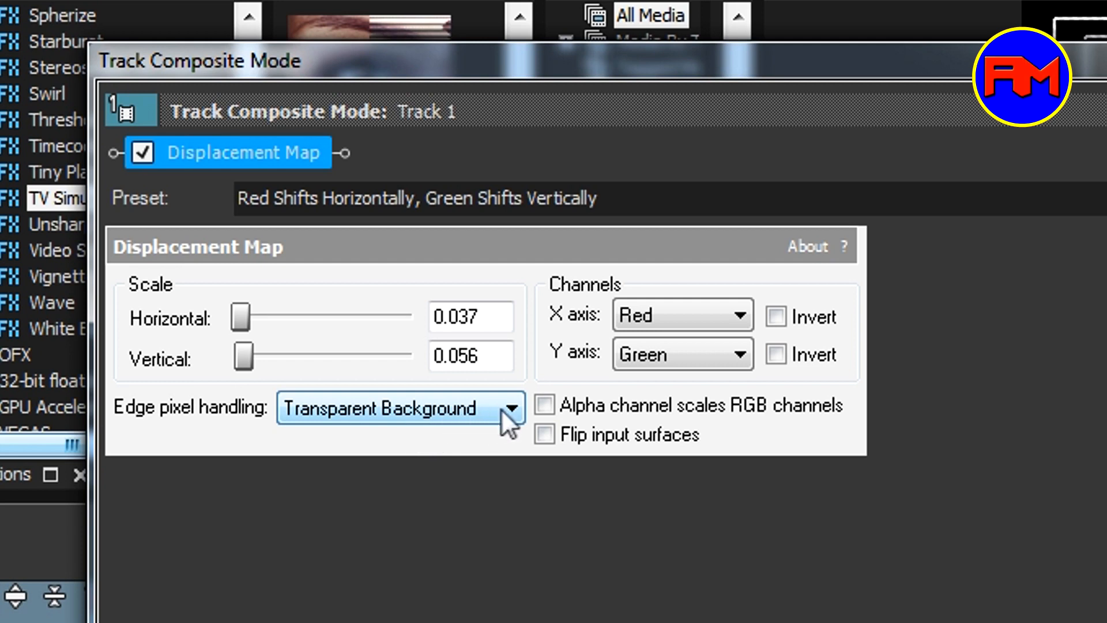
# Set the Displacement Map's edge pixel handling to Wrap Pixels Around and enable Alpha channel scales RGB channels.
pyautogui.click(502, 409)
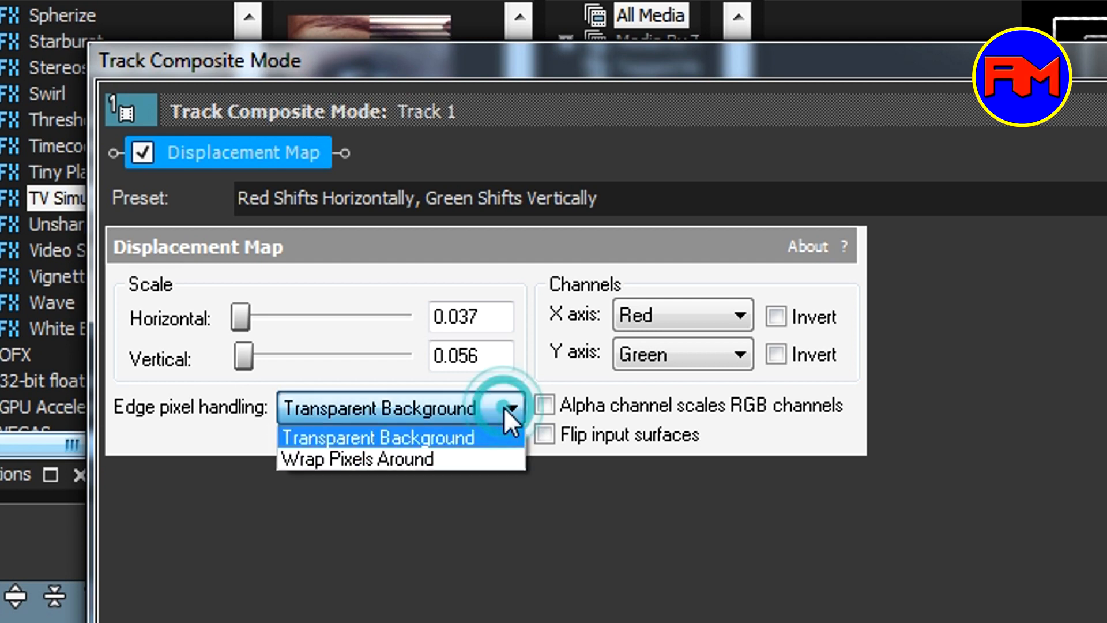
pyautogui.click(417, 462)
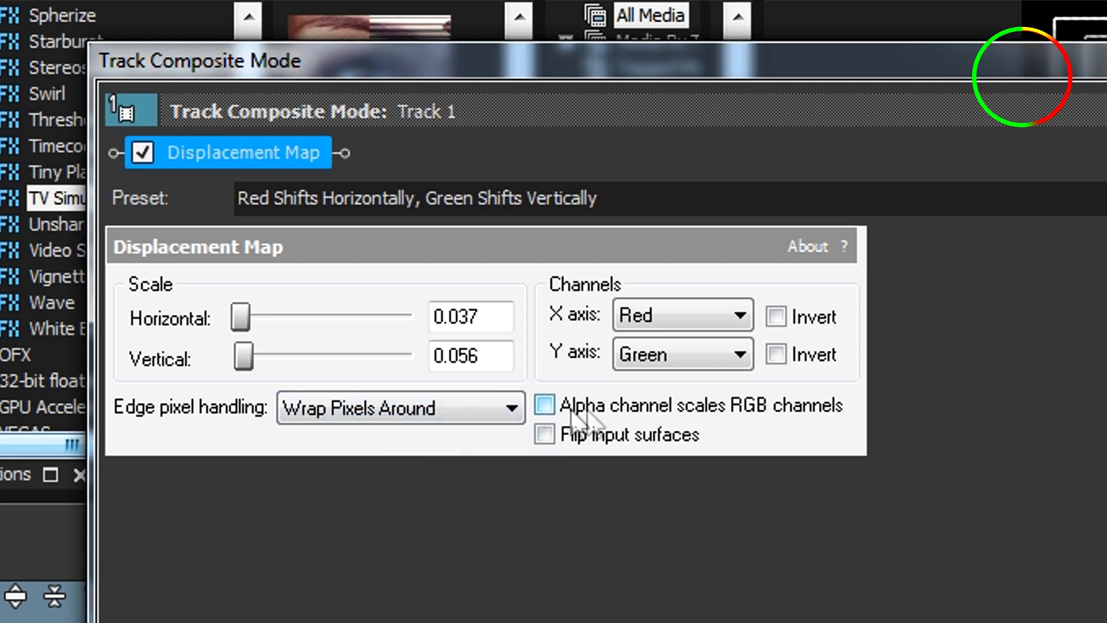
pyautogui.click(446, 373)
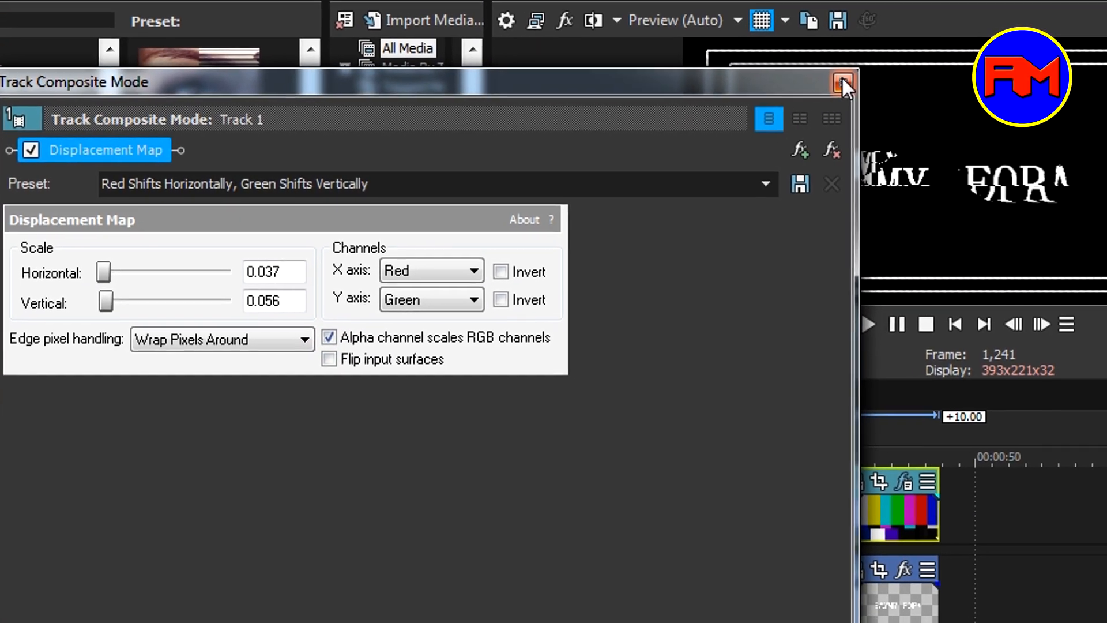
# Close the track compositing settings and set the project's stereoscopic 3D mode to Anaglyphic (red/cyan).
pyautogui.click(845, 82)
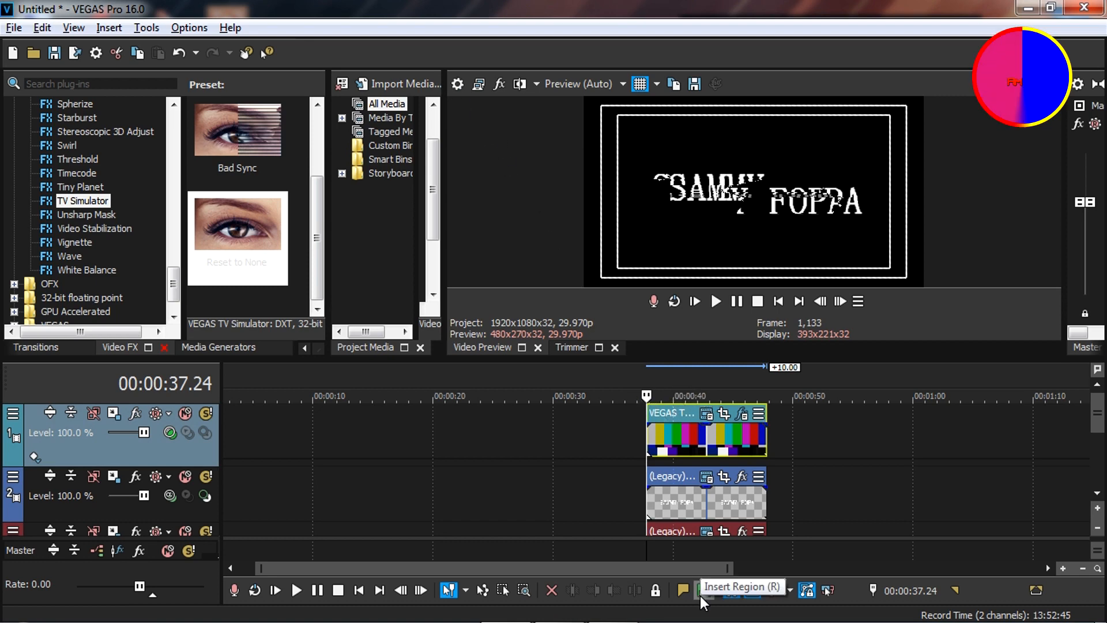
pyautogui.hotkey('alt', 'Return')
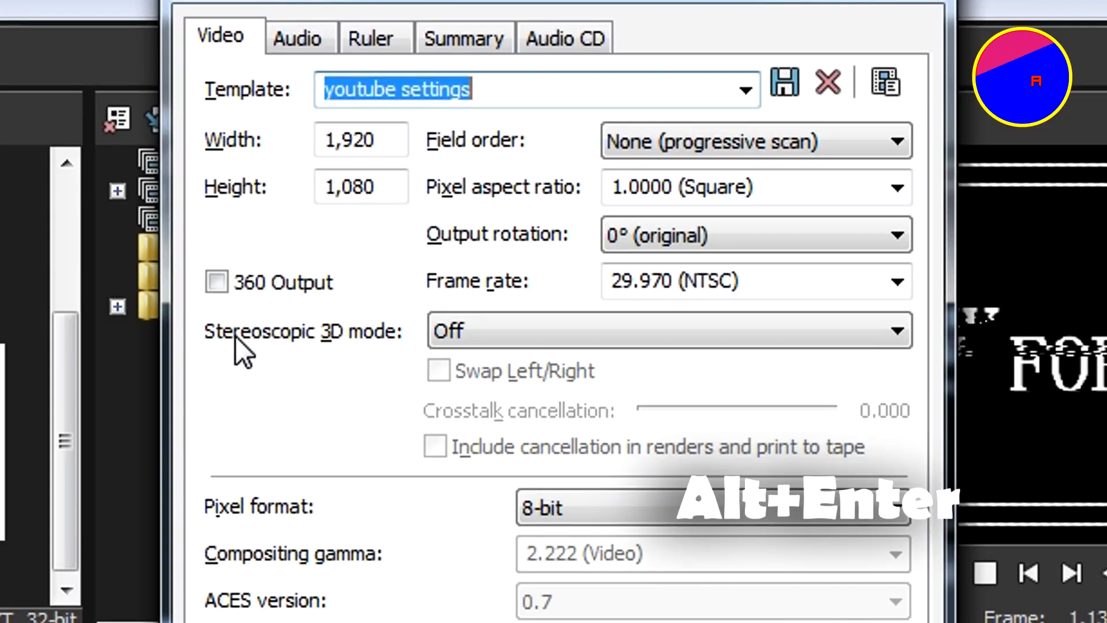
pyautogui.click(899, 330)
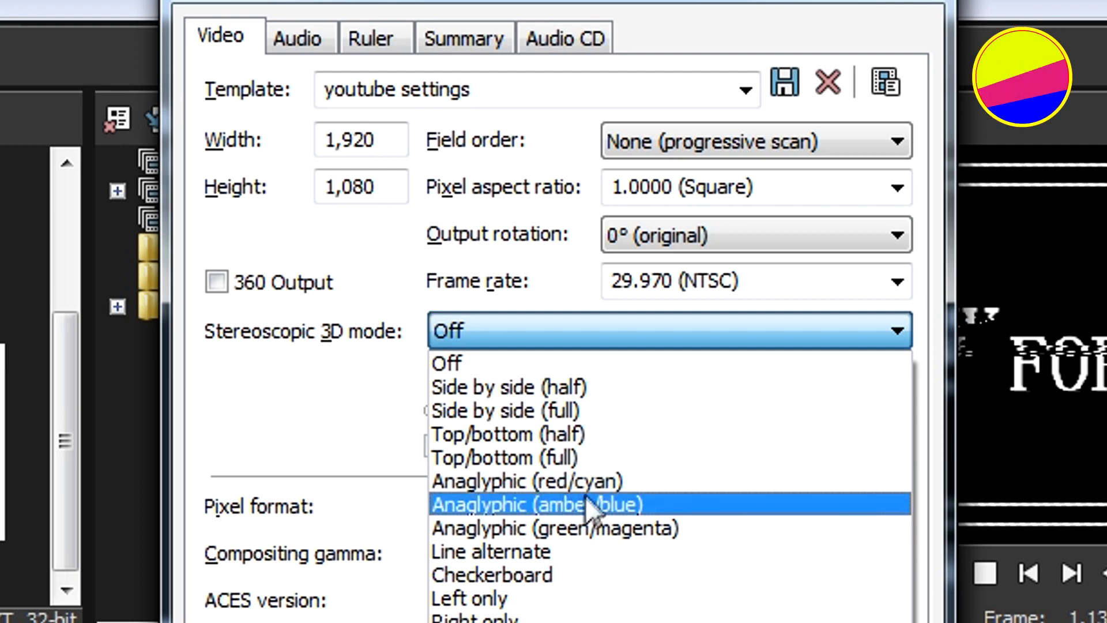
pyautogui.click(609, 486)
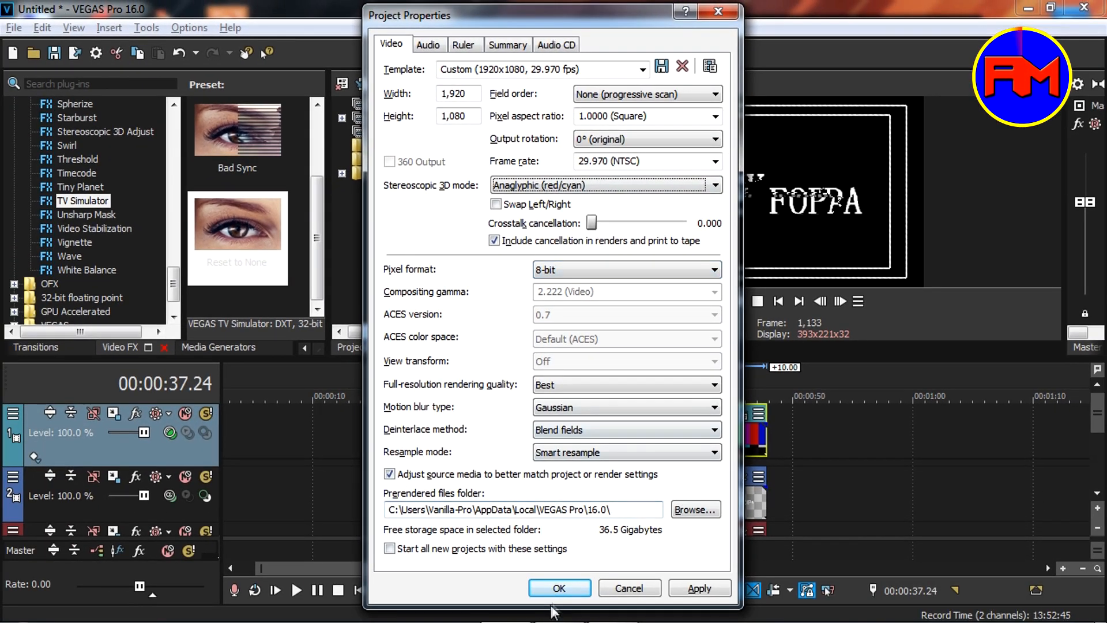
pyautogui.click(558, 587)
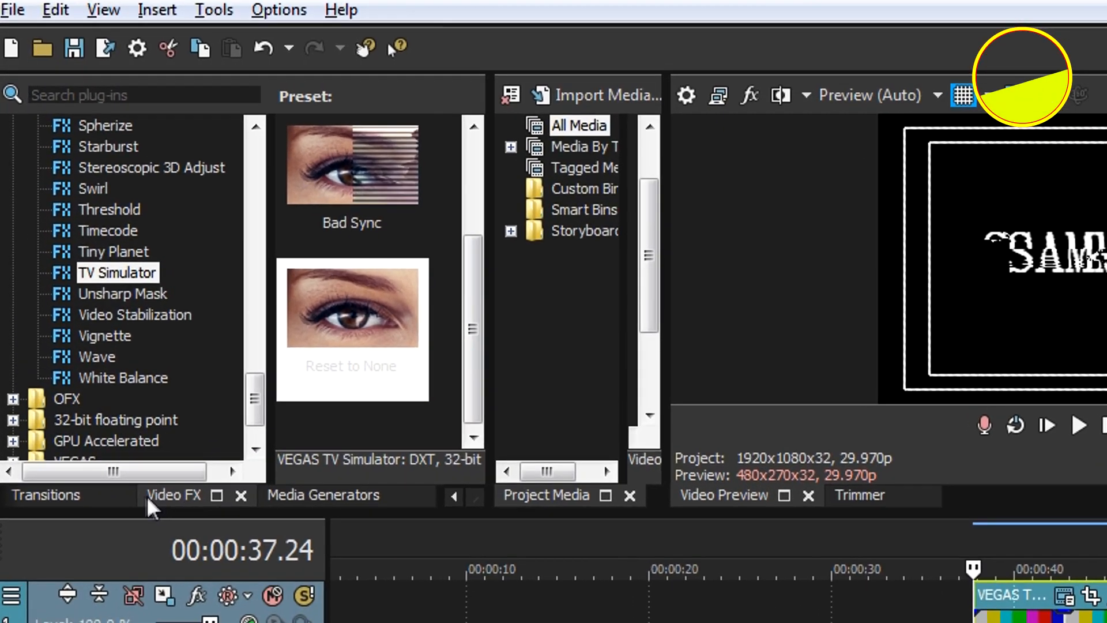
# Apply the default Stereoscopic 3D Adjust effect to the Text 2 event with a horizontal offset of -0.0156 and play it back.
pyautogui.click(162, 499)
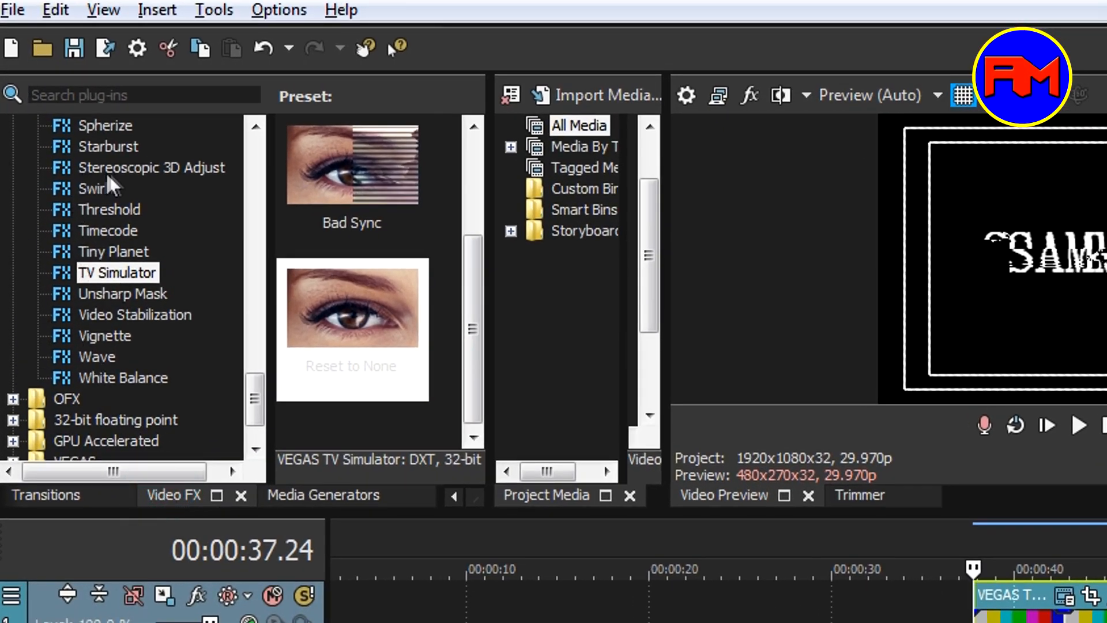
pyautogui.click(149, 167)
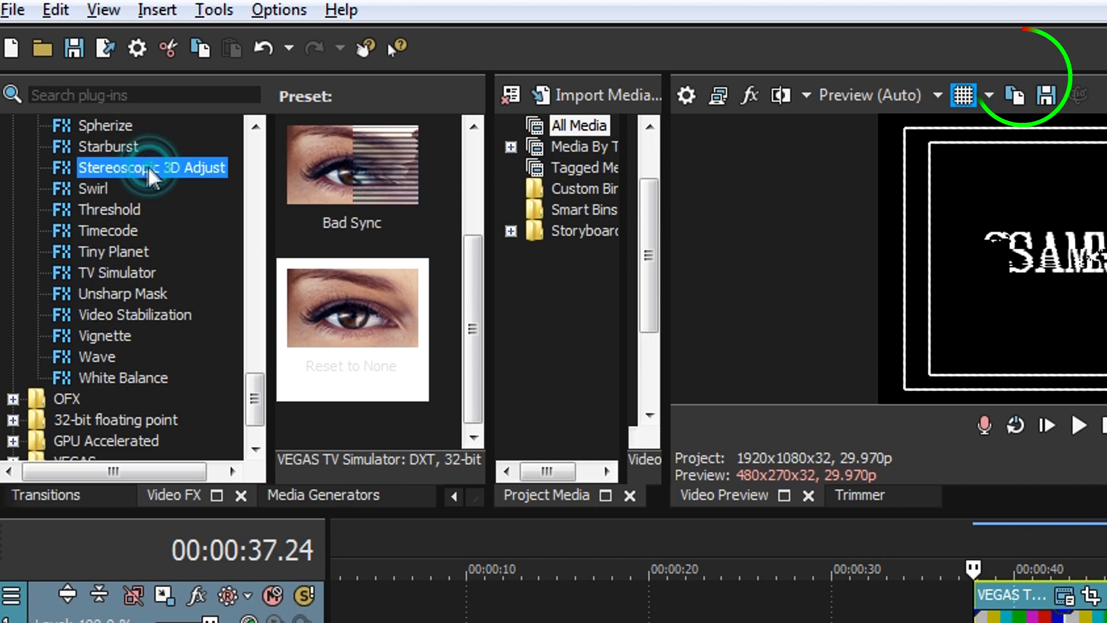
pyautogui.click(326, 173)
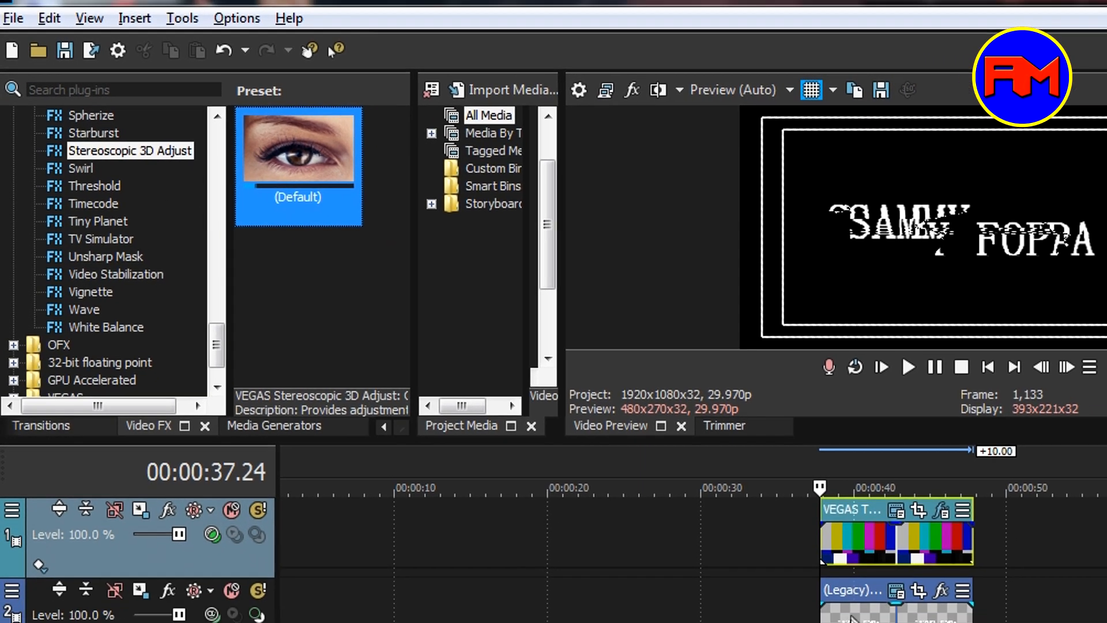
pyautogui.moveTo(325, 173); pyautogui.dragTo(727, 537)
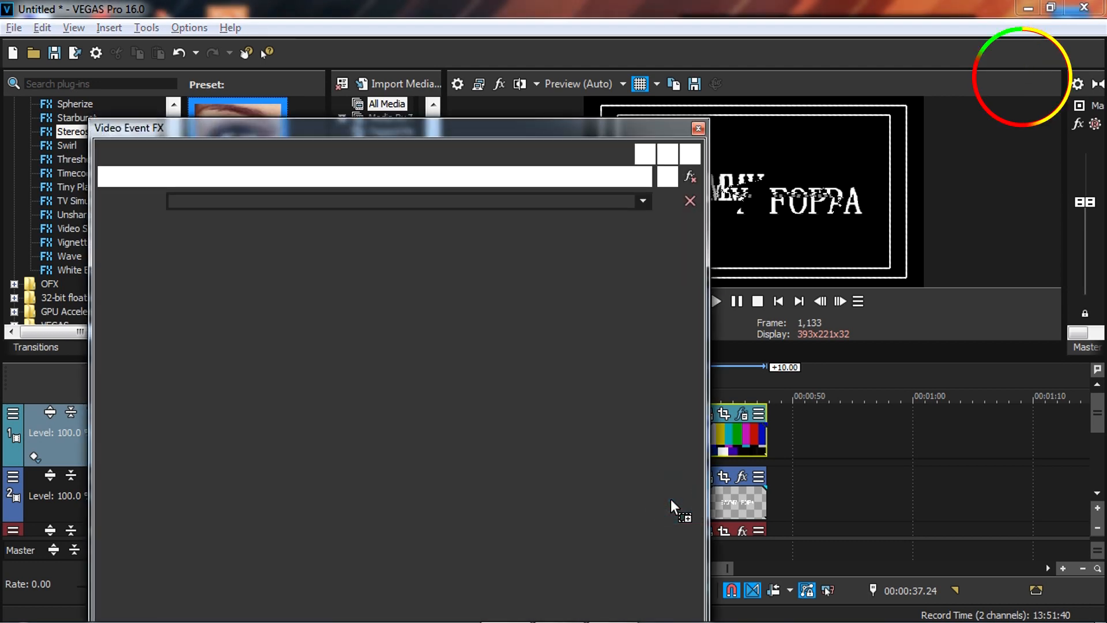
pyautogui.moveTo(259, 257)
pyautogui.mouseDown()
pyautogui.moveTo(241, 262)
pyautogui.moveTo(251, 265)
pyautogui.mouseUp()
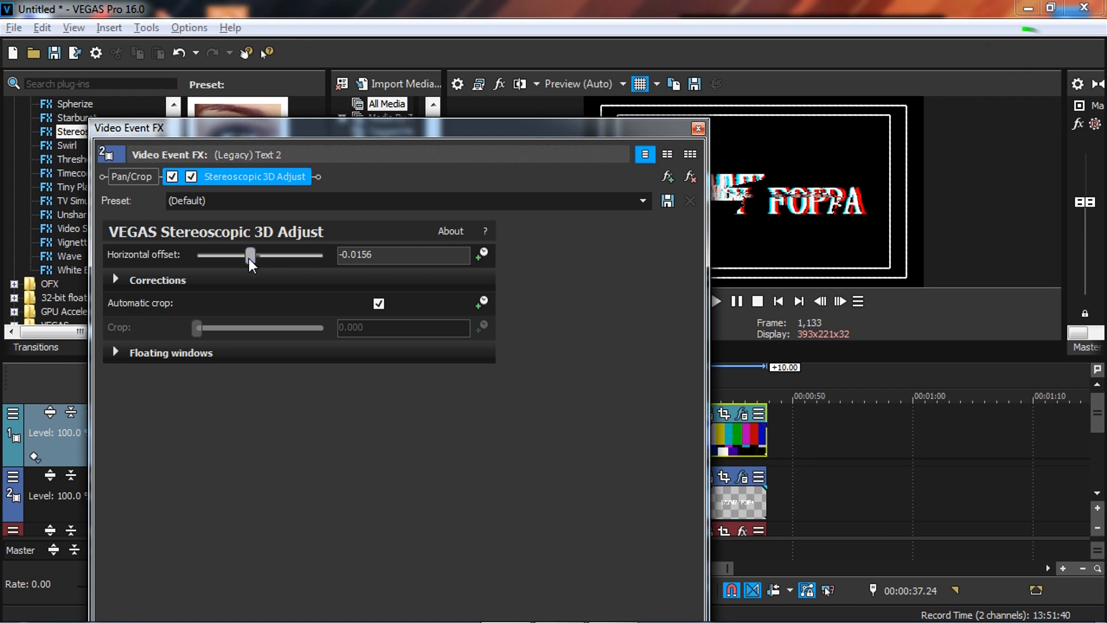
pyautogui.click(698, 128)
pyautogui.press('space')
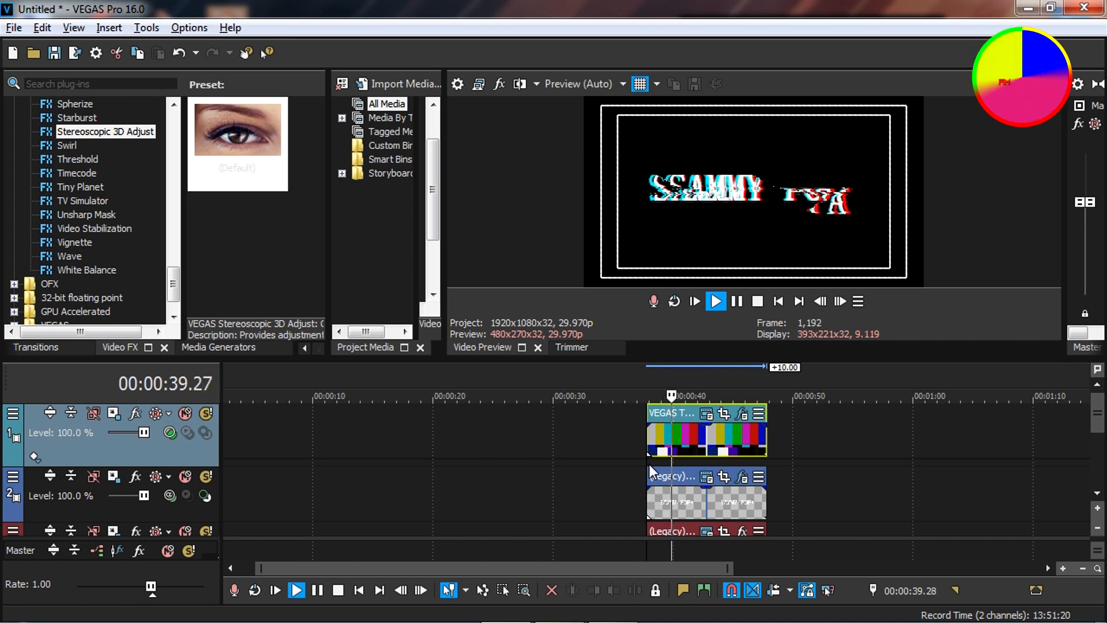
pyautogui.press('space')
# Shorten the test pattern event so it ends at 00:00:38.11 and play back the brief glitch.
pyautogui.scroll(3, 650, 465)
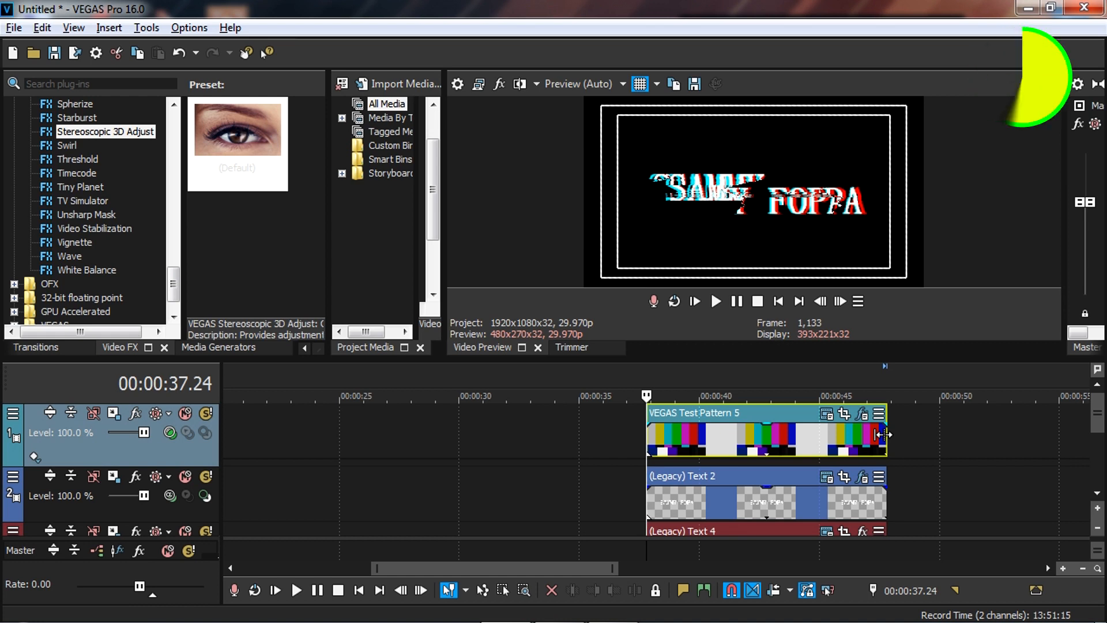
pyautogui.moveTo(882, 434); pyautogui.dragTo(684, 440)
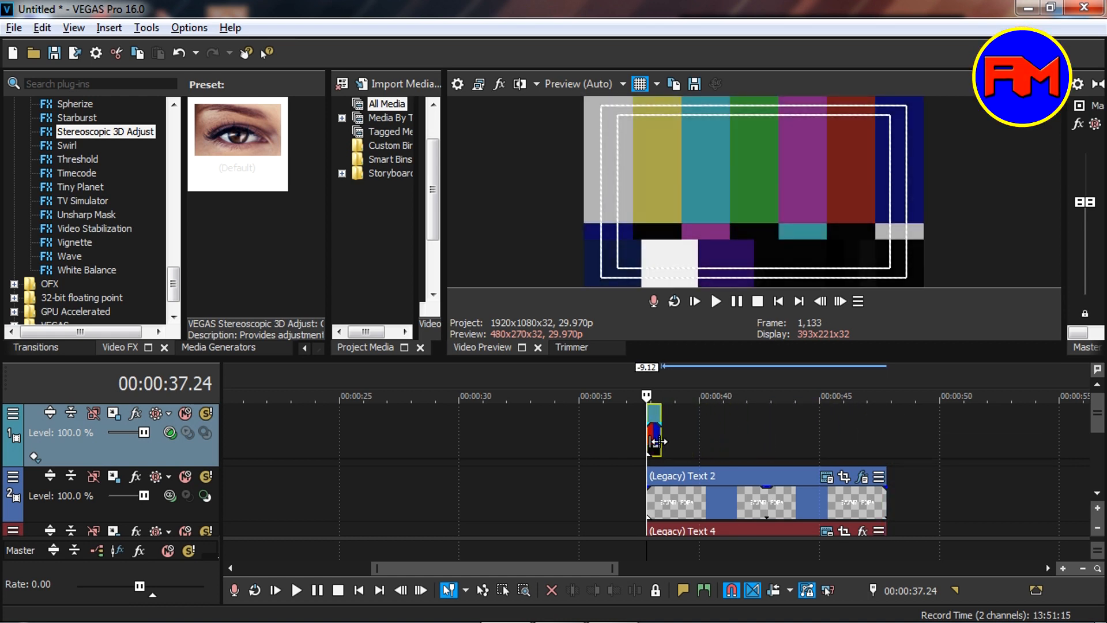
pyautogui.moveTo(655, 441); pyautogui.dragTo(657, 443)
pyautogui.press('space')
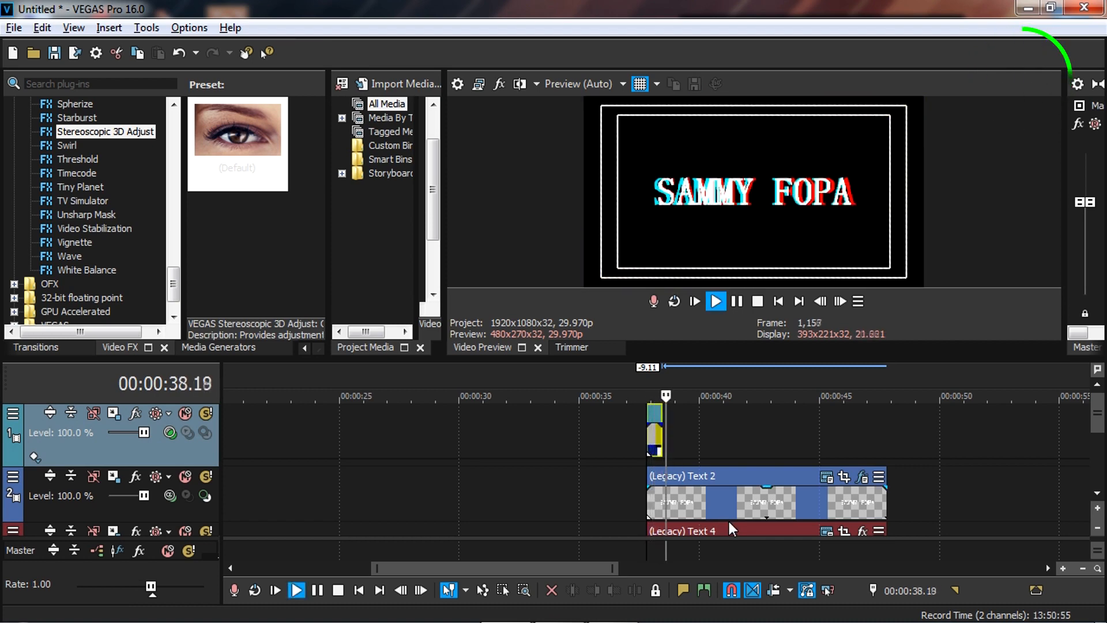
pyautogui.press('space')
pyautogui.press('space')
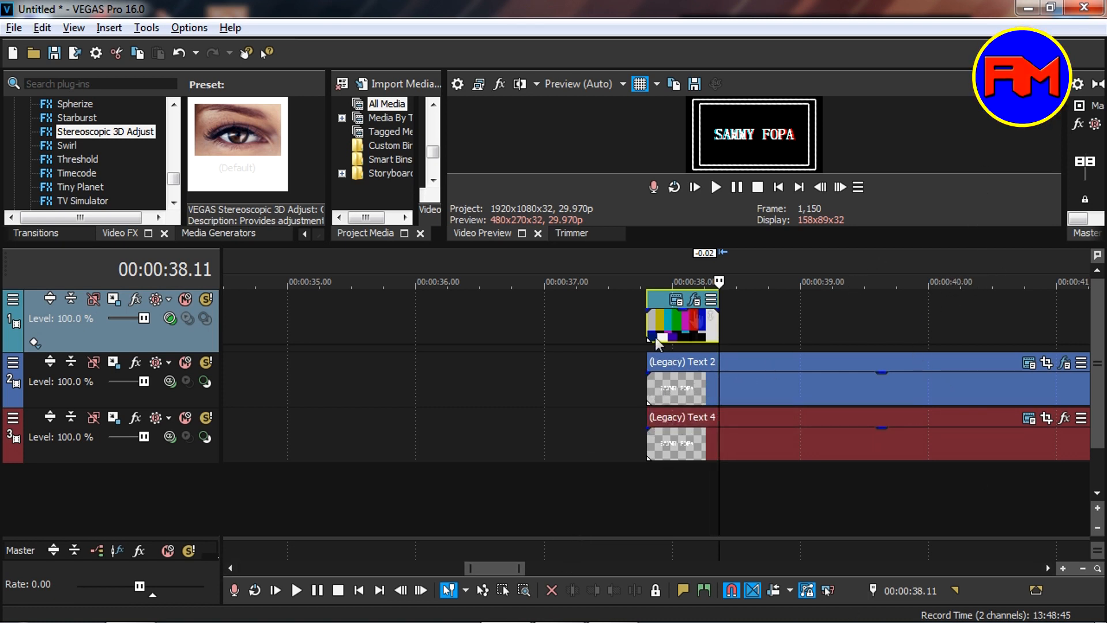
# Bring the Electric_Mud_Mixer audio file from the desktop onto a new track below the text, aligned with the text's start, and play it.
pyautogui.click(1029, 12)
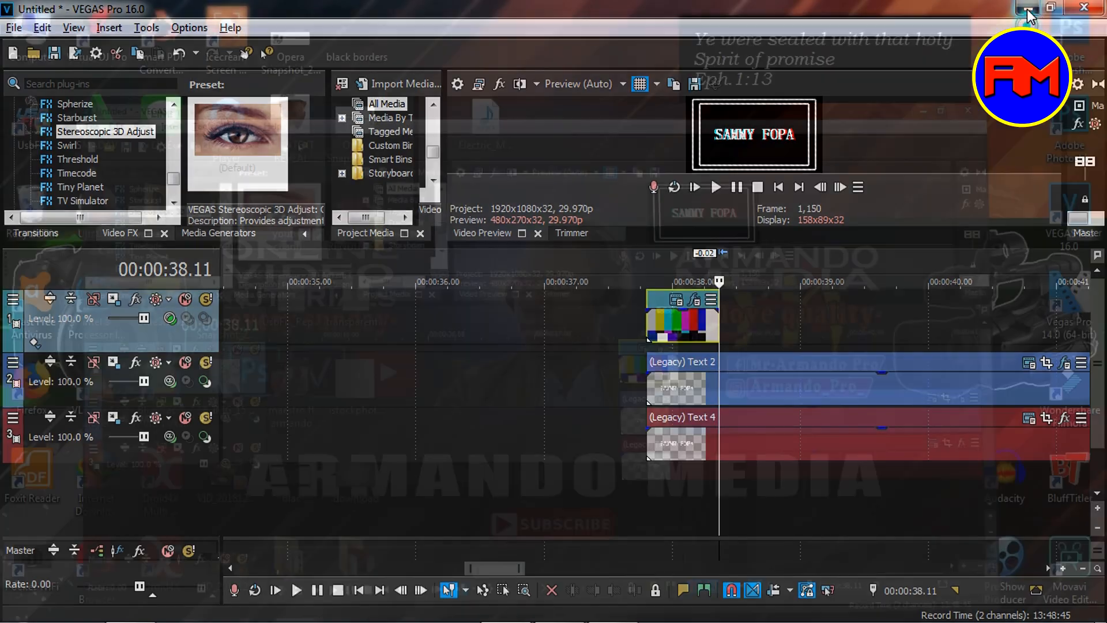
pyautogui.moveTo(475, 148); pyautogui.dragTo(655, 483)
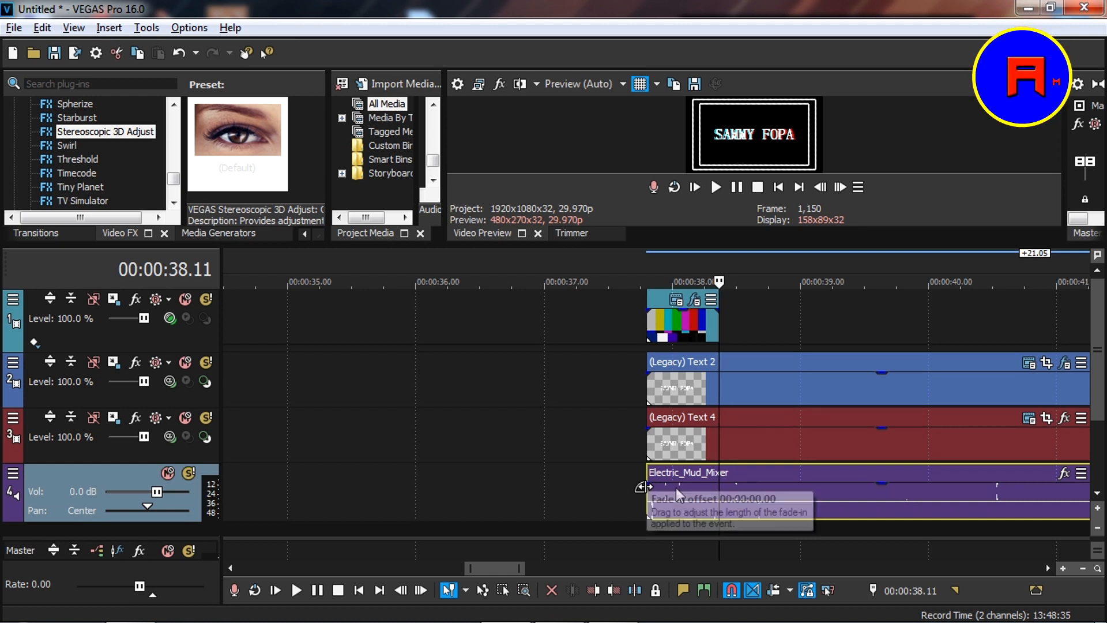
pyautogui.scroll(-2, 679, 493)
pyautogui.scroll(-8, 683, 493)
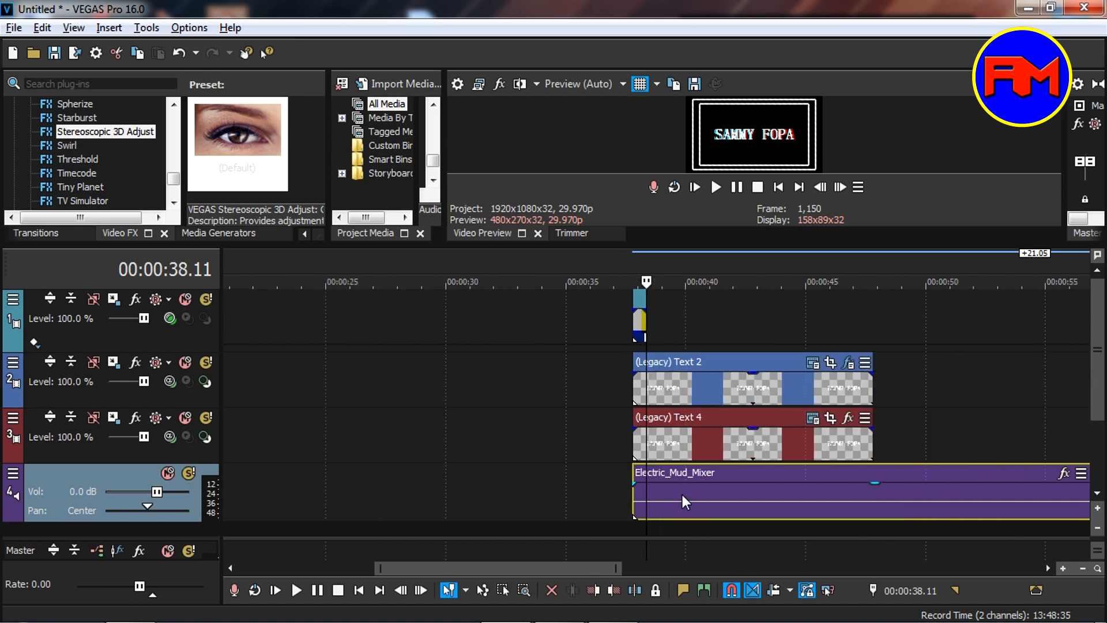
pyautogui.click(525, 496)
pyautogui.press('space')
# Split the Electric_Mud_Mixer audio at the end of the test pattern event, 00:00:38.11, and delete the part after it.
pyautogui.scroll(10, 564, 505)
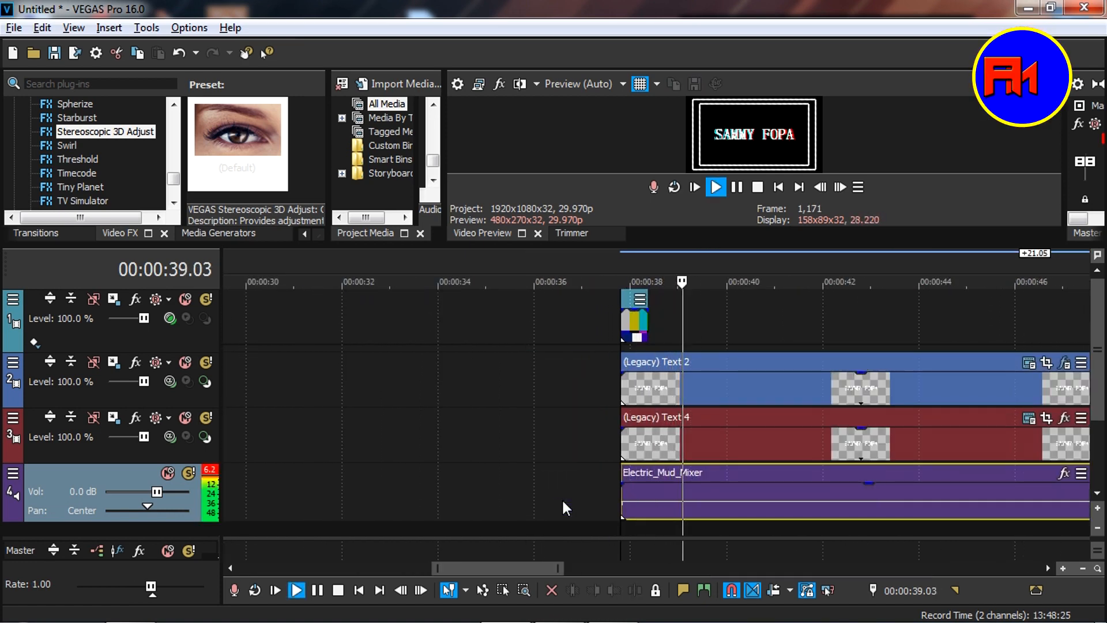
pyautogui.press('space')
pyautogui.click(649, 494)
pyautogui.moveTo(648, 494); pyautogui.dragTo(657, 504)
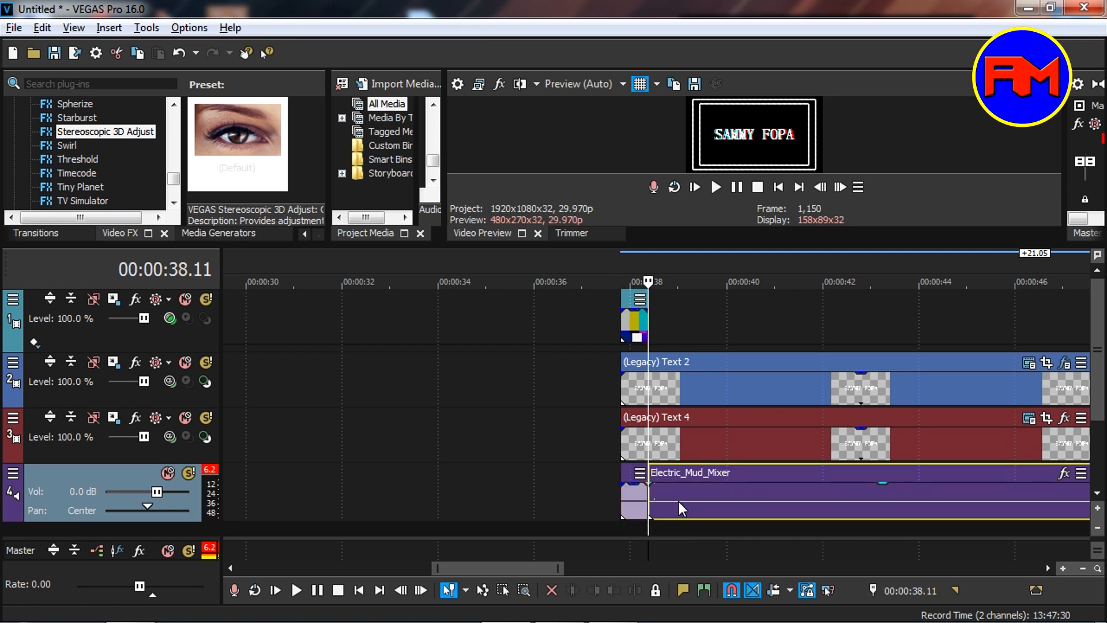
pyautogui.press('Delete')
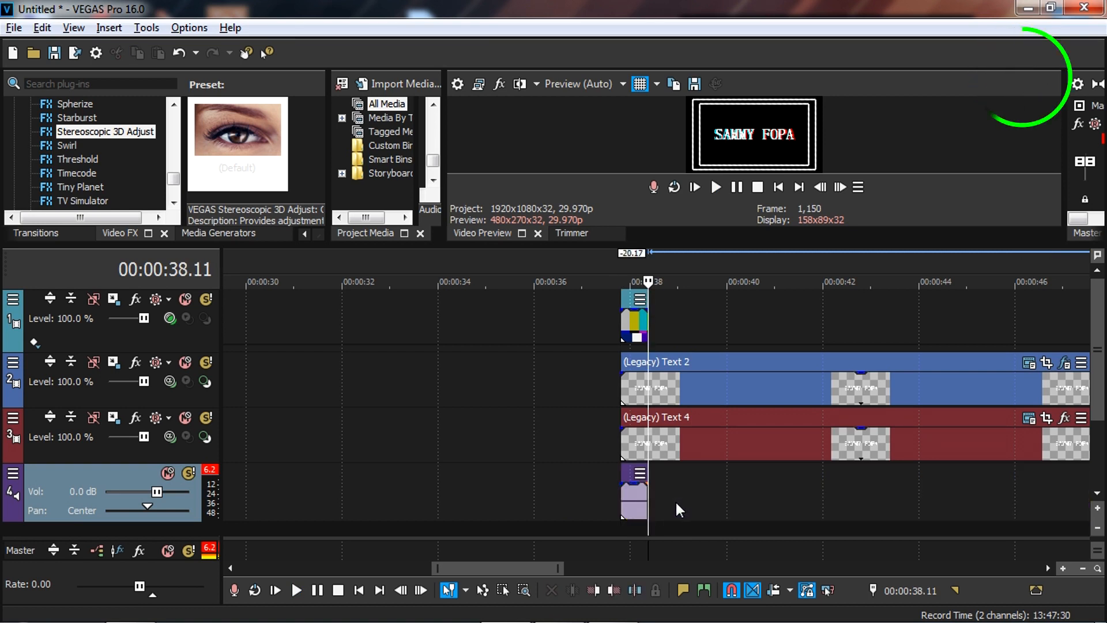
# Play back the short glitch together with its trimmed sound.
pyautogui.press('space')
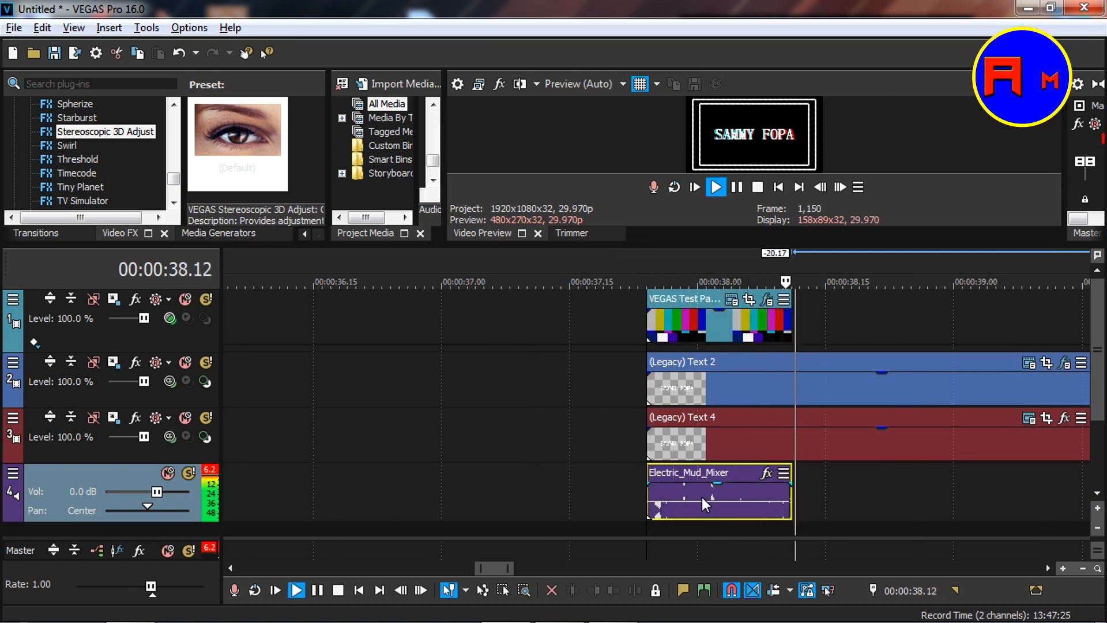
pyautogui.press('space')
pyautogui.press('space')
pyautogui.press('space')
pyautogui.scroll(-3, 702, 497)
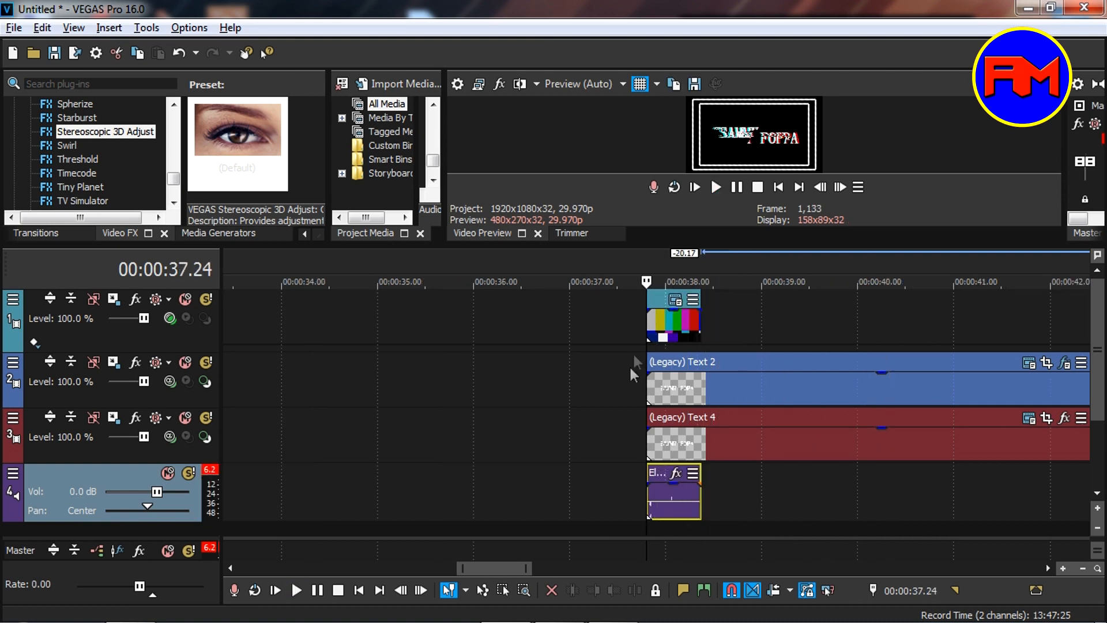
# Move the test pattern event and its audio together 10 frames later than the start of the text.
pyautogui.click(662, 320)
pyautogui.scroll(2, 673, 492)
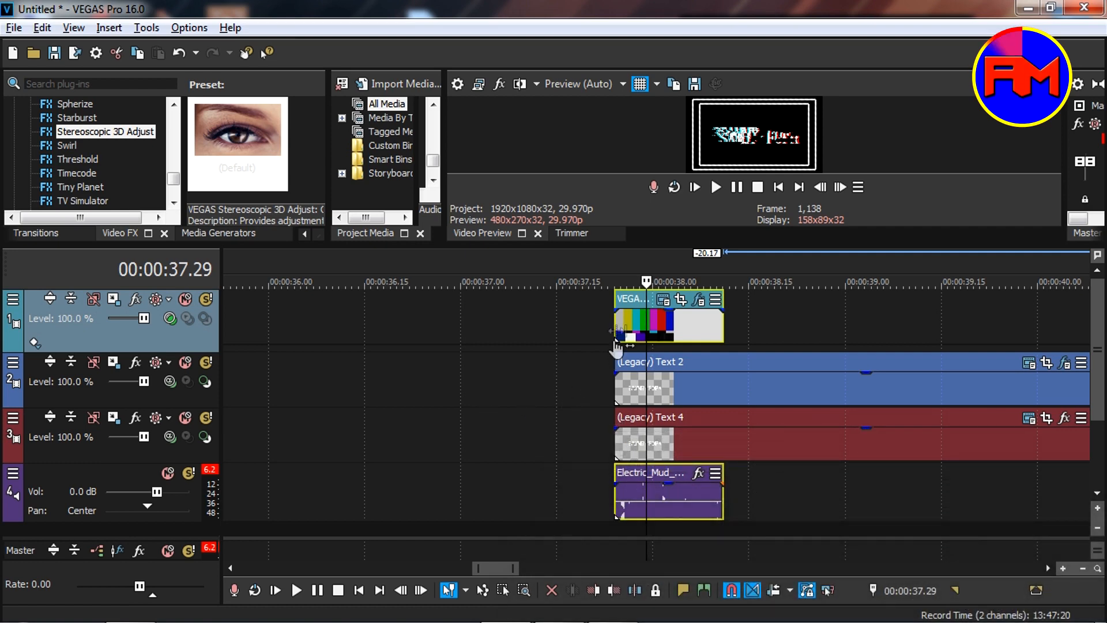
pyautogui.click(621, 324)
pyautogui.moveTo(663, 323); pyautogui.dragTo(720, 336)
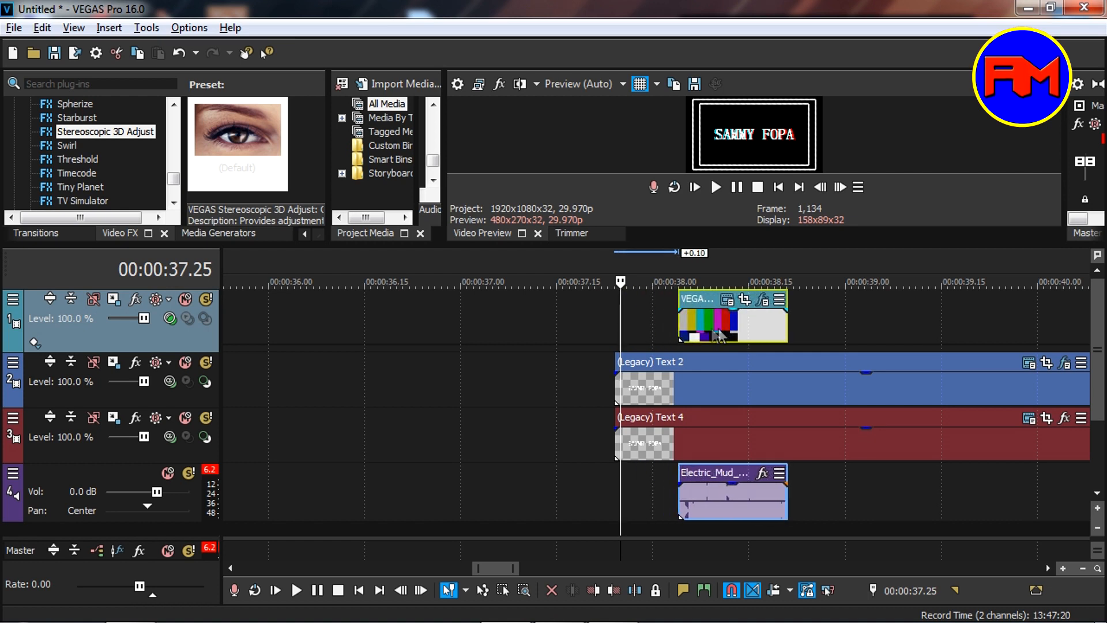
# Copy the test pattern and audio events to 00:00:39.06, 15 frames after their end, creating a new copy of the source media.
pyautogui.click(679, 325)
pyautogui.click(788, 326)
pyautogui.press('Right')
pyautogui.press('Right')
pyautogui.press('Right')
pyautogui.press('Right')
pyautogui.press('Right')
pyautogui.press('Right')
pyautogui.press('Right')
pyautogui.press('Right')
pyautogui.press('Right')
pyautogui.press('Right')
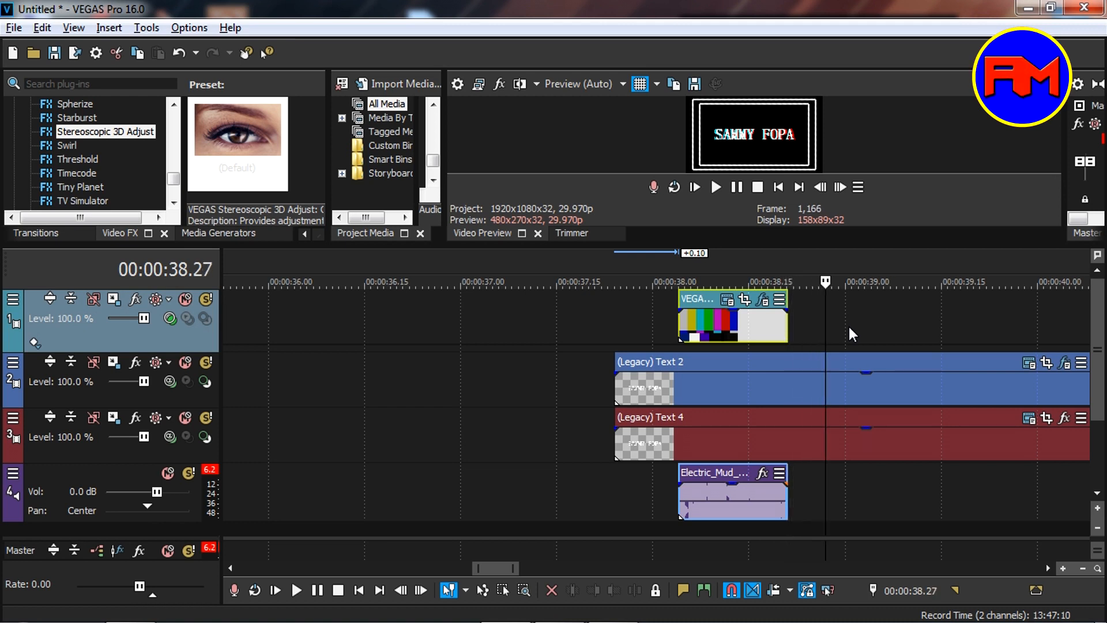
pyautogui.press('Right')
pyautogui.press('Right')
pyautogui.press('Right')
pyautogui.press('Right')
pyautogui.press('Right')
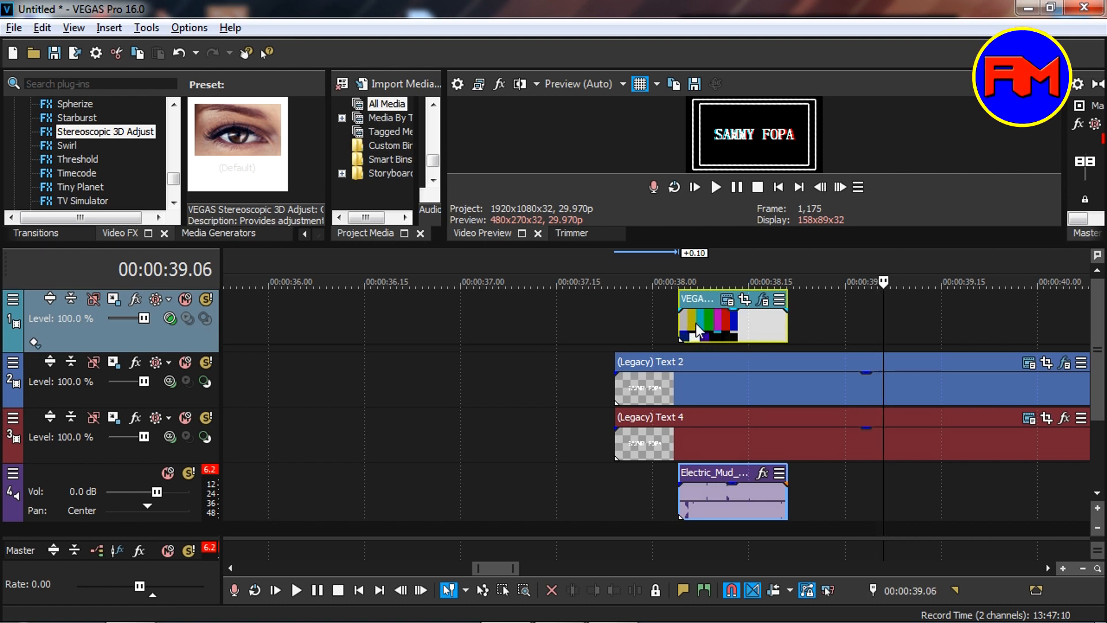
pyautogui.moveTo(701, 320); pyautogui.dragTo(905, 333)
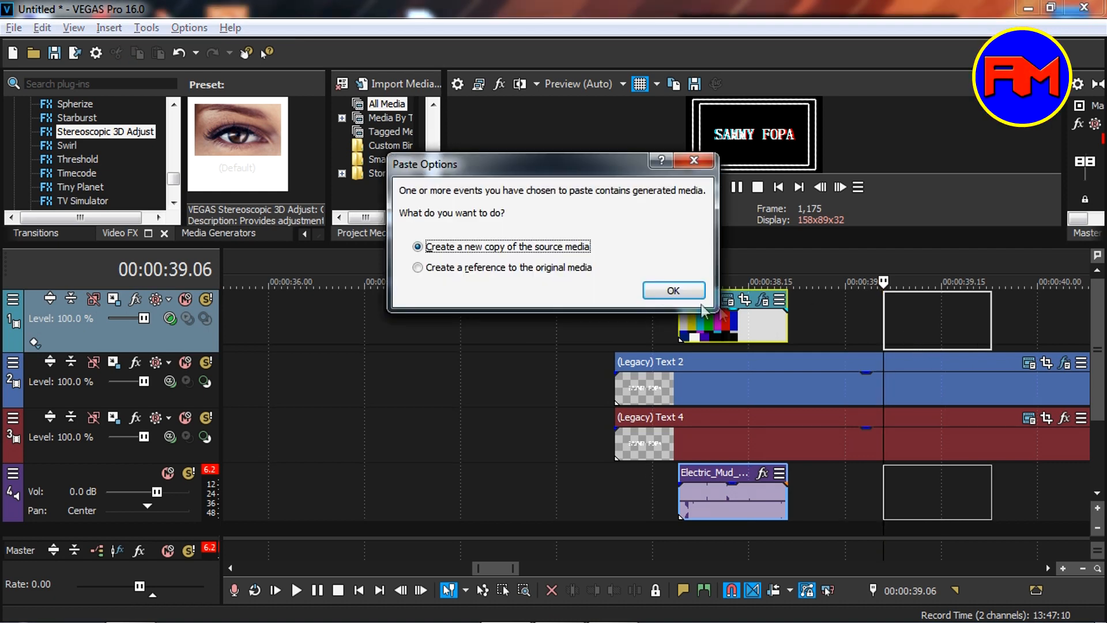
pyautogui.click(672, 291)
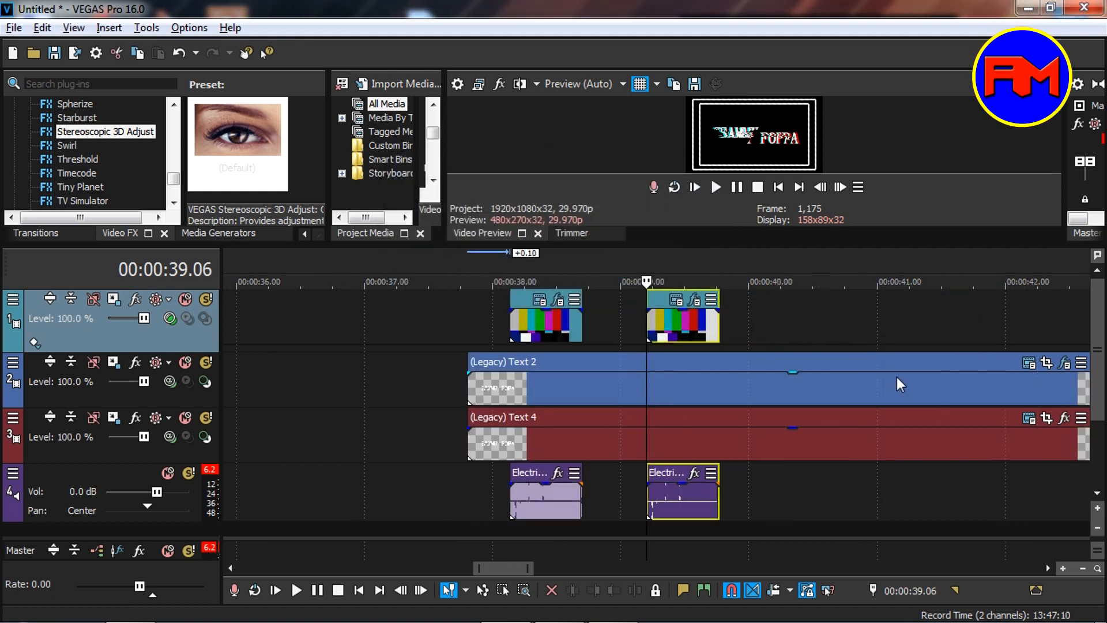
# Place a third copy of the test pattern and audio events at 00:00:40.08, 15 frames after the second pair.
pyautogui.click(718, 326)
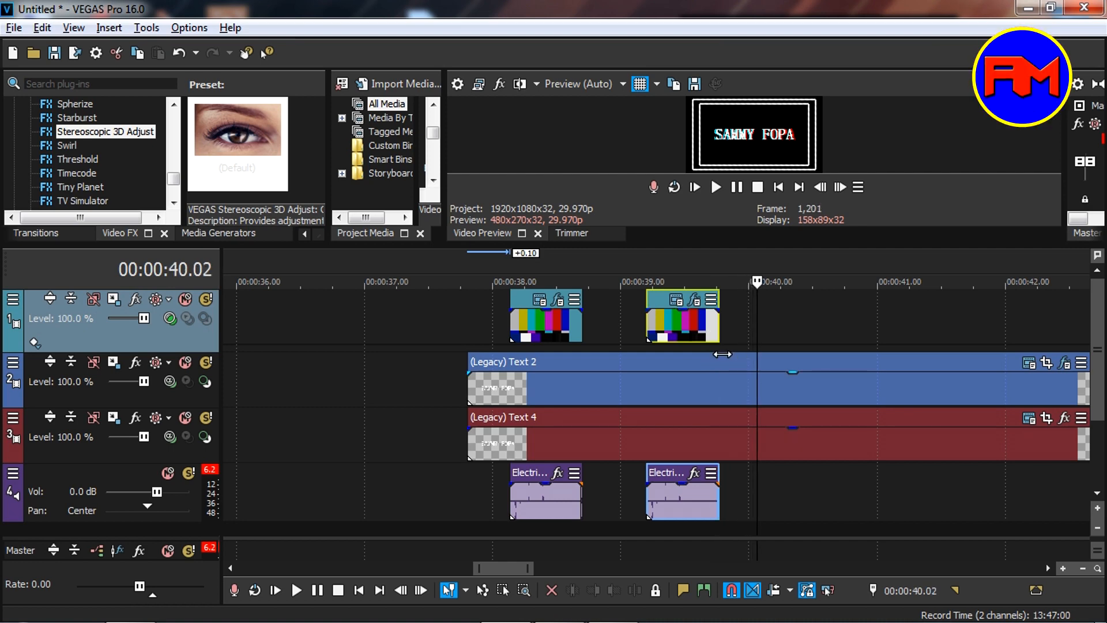
pyautogui.scroll(-2, 690, 348)
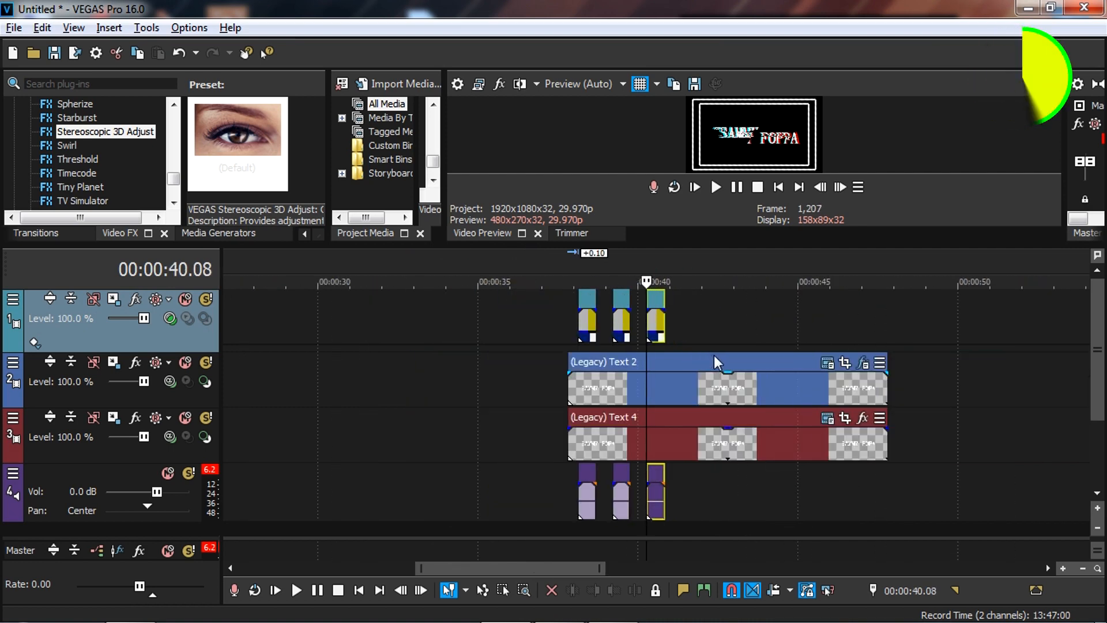
pyautogui.scroll(2, 749, 361)
pyautogui.scroll(-1, 750, 362)
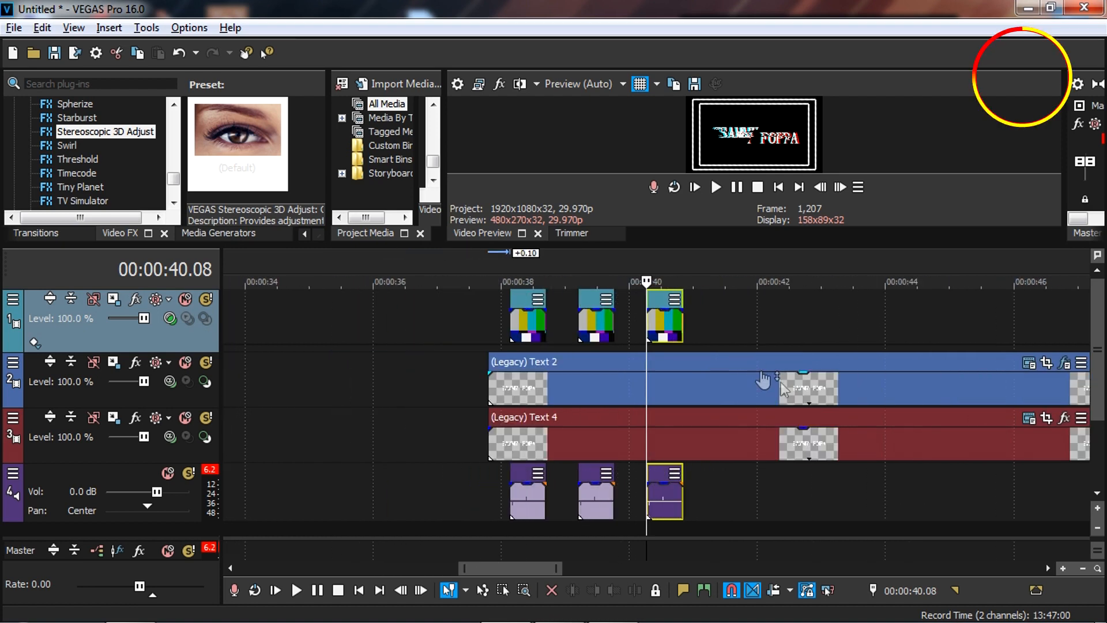
pyautogui.scroll(-2, 782, 389)
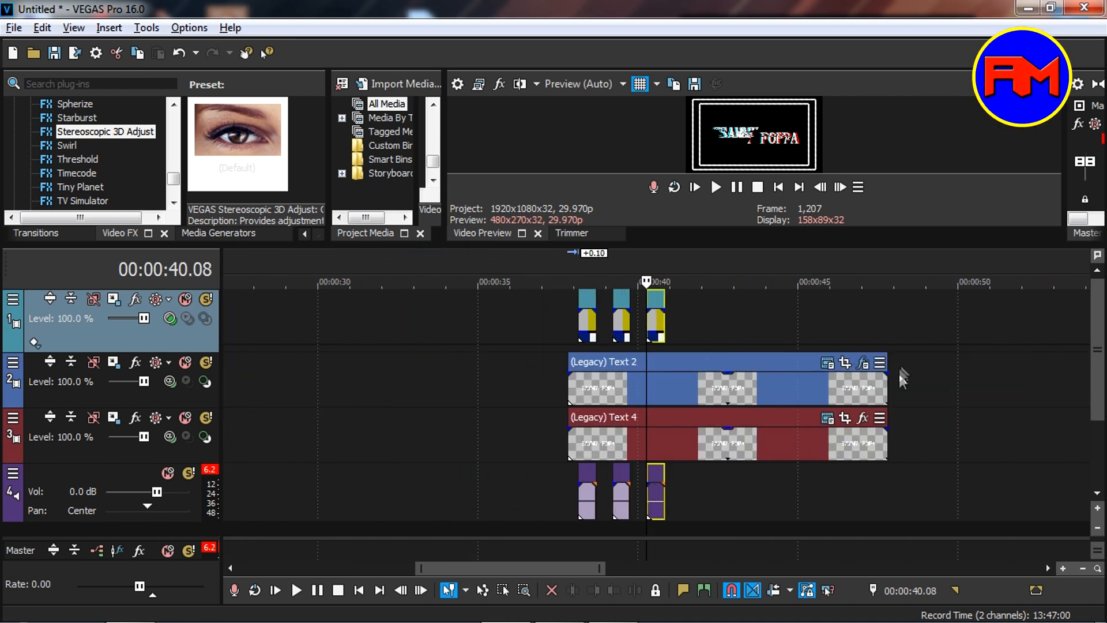
# Shorten the Text 2 and Text 4 events so both end 5 frames after the last test pattern event.
pyautogui.moveTo(884, 388); pyautogui.dragTo(665, 388)
pyautogui.moveTo(886, 435); pyautogui.dragTo(656, 445)
pyautogui.scroll(4, 656, 445)
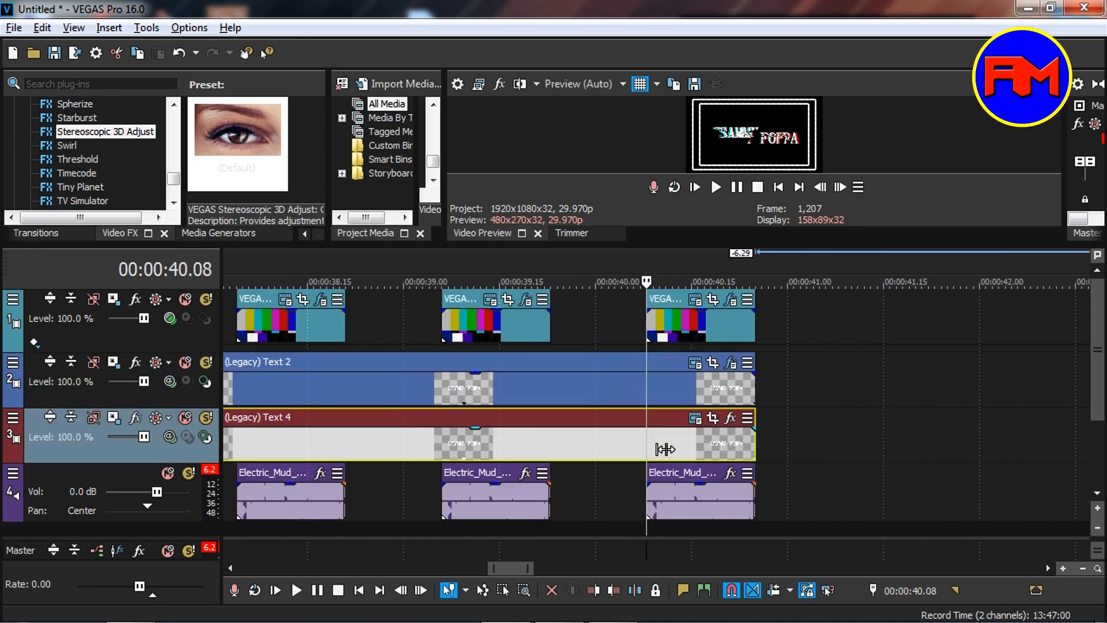
pyautogui.moveTo(756, 382); pyautogui.dragTo(790, 388)
pyautogui.moveTo(756, 435); pyautogui.dragTo(788, 432)
pyautogui.scroll(-2, 499, 416)
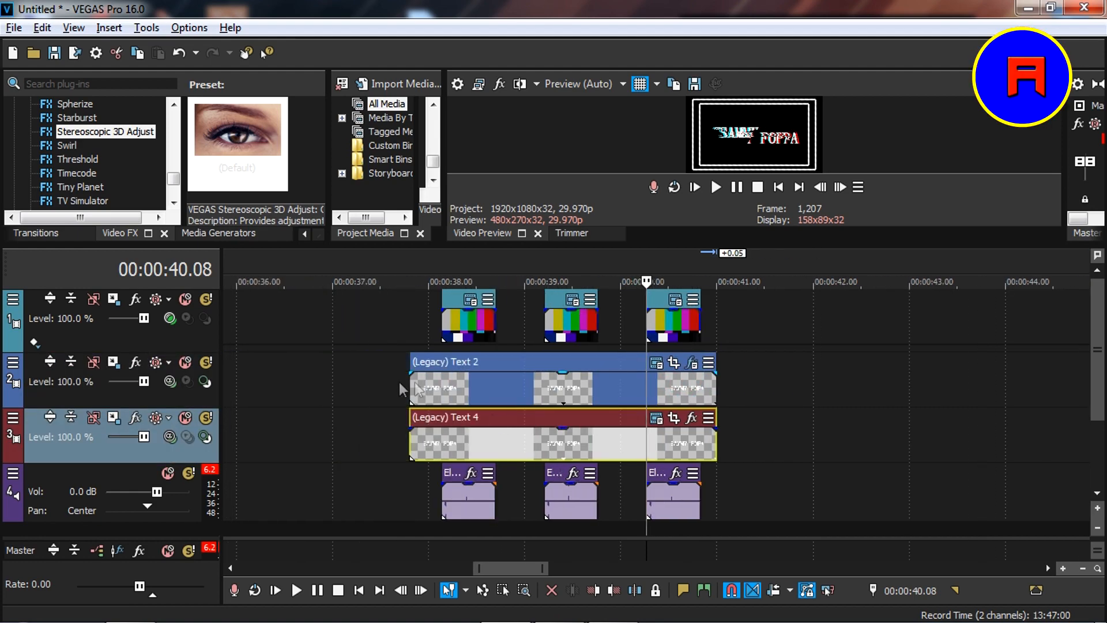
# Split the Text 2 event at the start and at the end of the first test pattern event.
pyautogui.click(444, 380)
pyautogui.scroll(5, 444, 381)
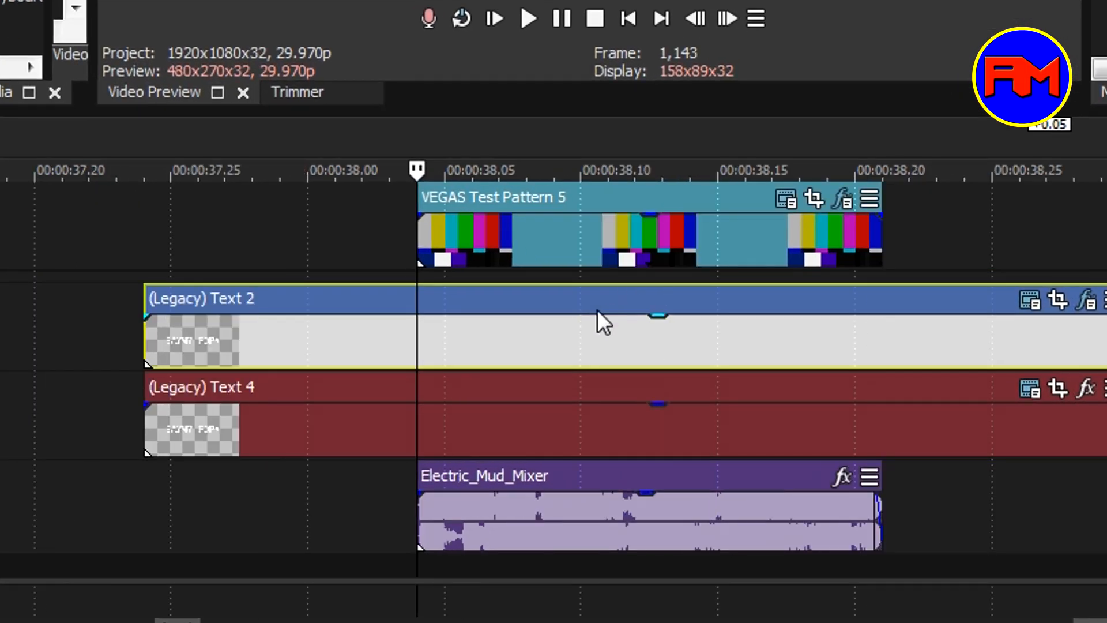
pyautogui.scroll(-2, 576, 315)
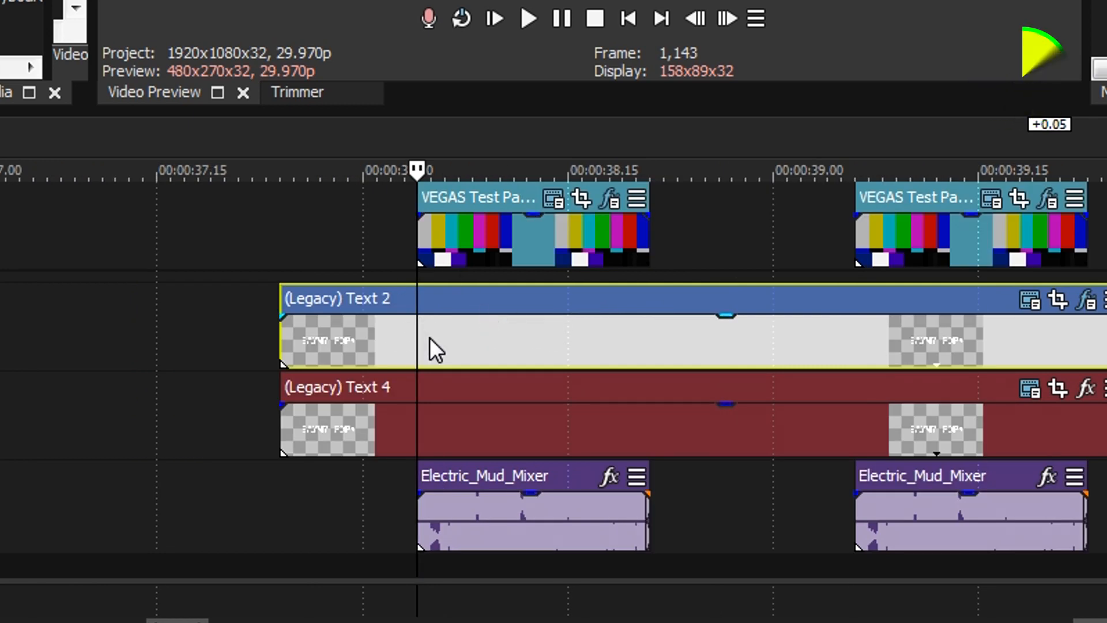
pyautogui.press('s')
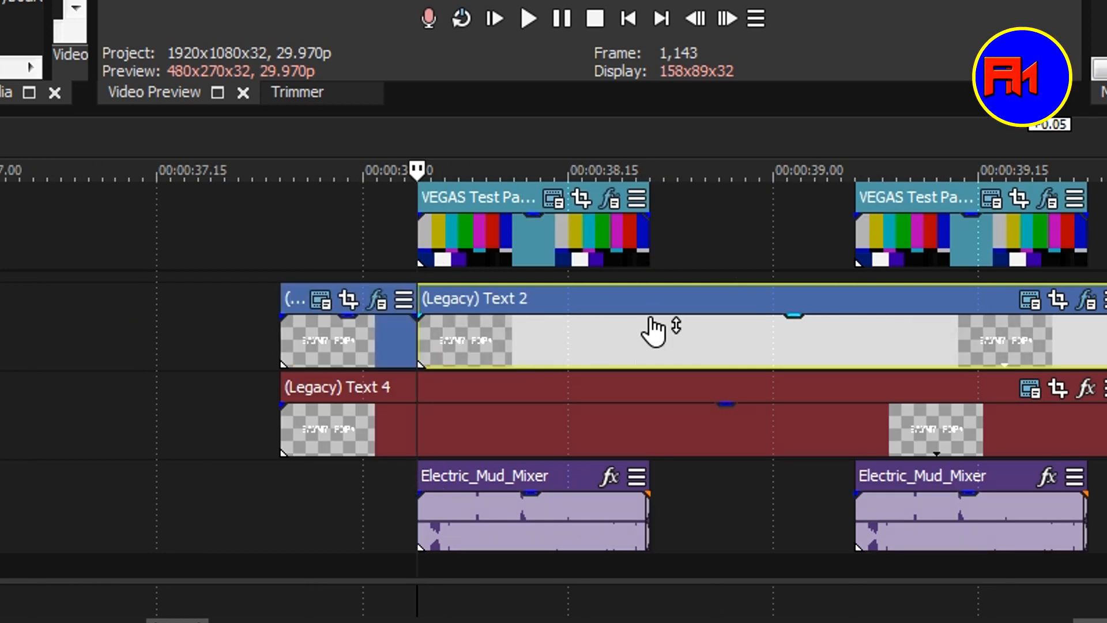
pyautogui.click(646, 248)
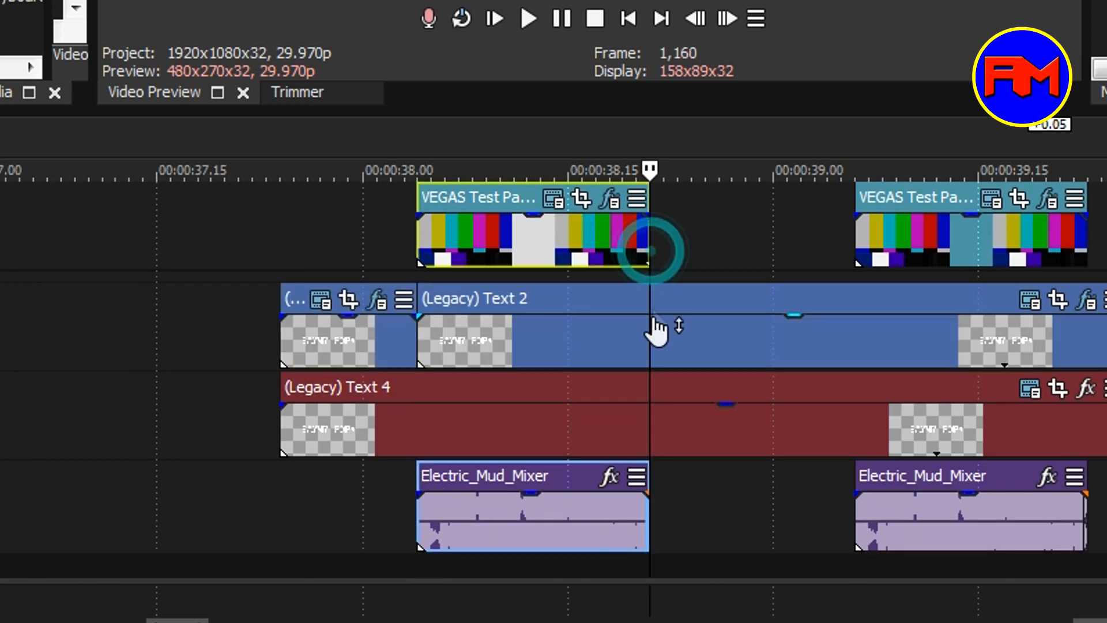
pyautogui.click(649, 333)
pyautogui.press('s')
pyautogui.scroll(-2, 798, 381)
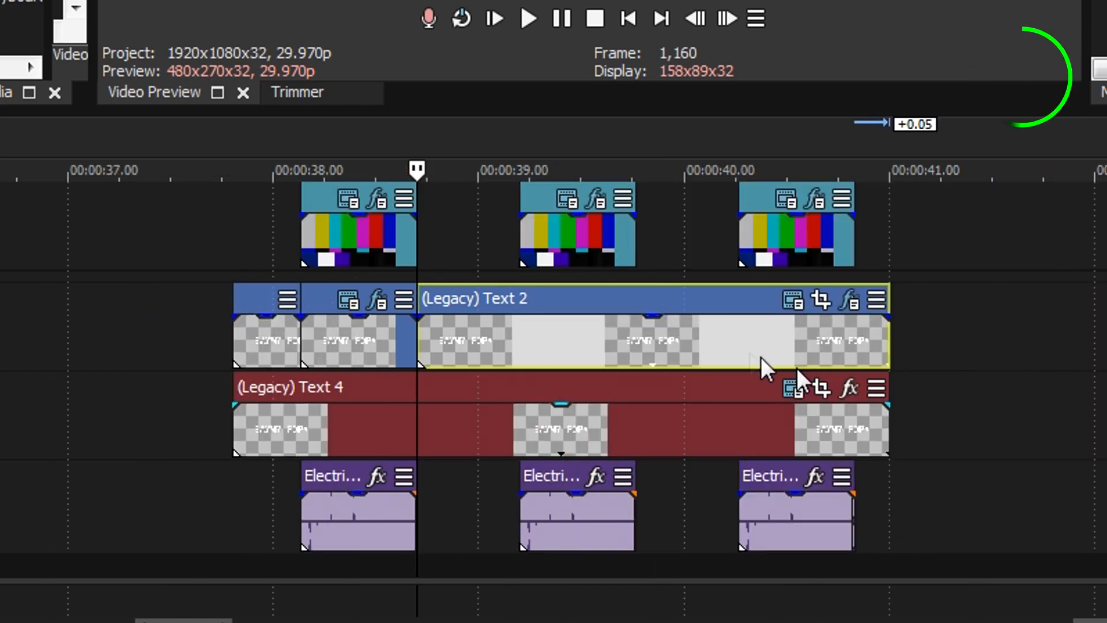
# Split Text 2 at both edges of the second and third test patterns and remove the pieces outside the test patterns.
pyautogui.click(526, 325)
pyautogui.scroll(5, 570, 350)
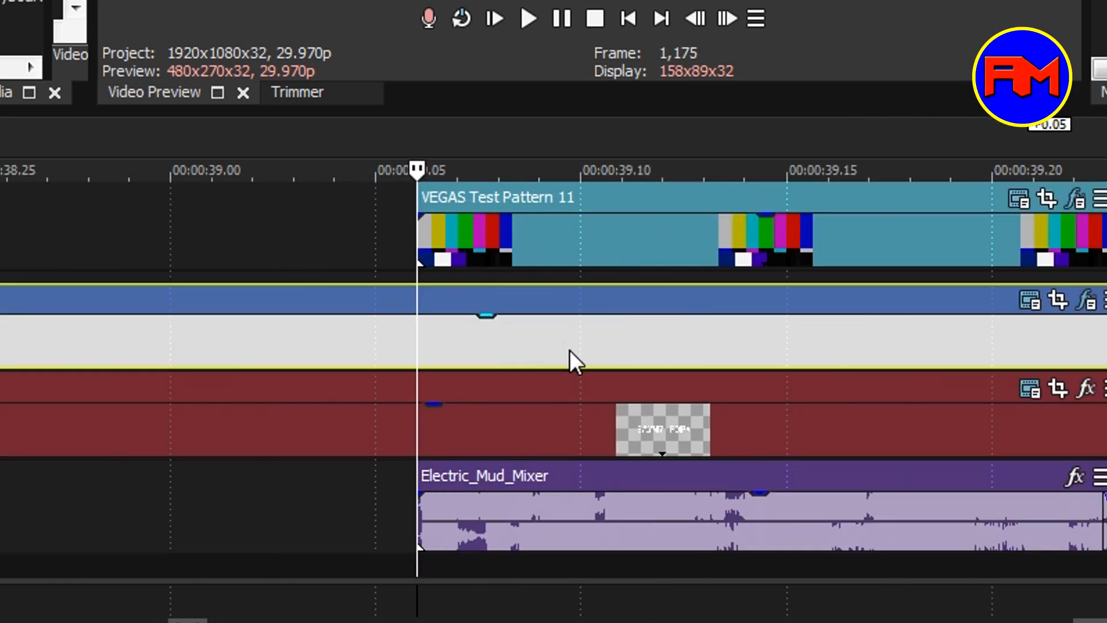
pyautogui.scroll(-2, 1015, 358)
pyautogui.click(770, 340)
pyautogui.scroll(4, 825, 360)
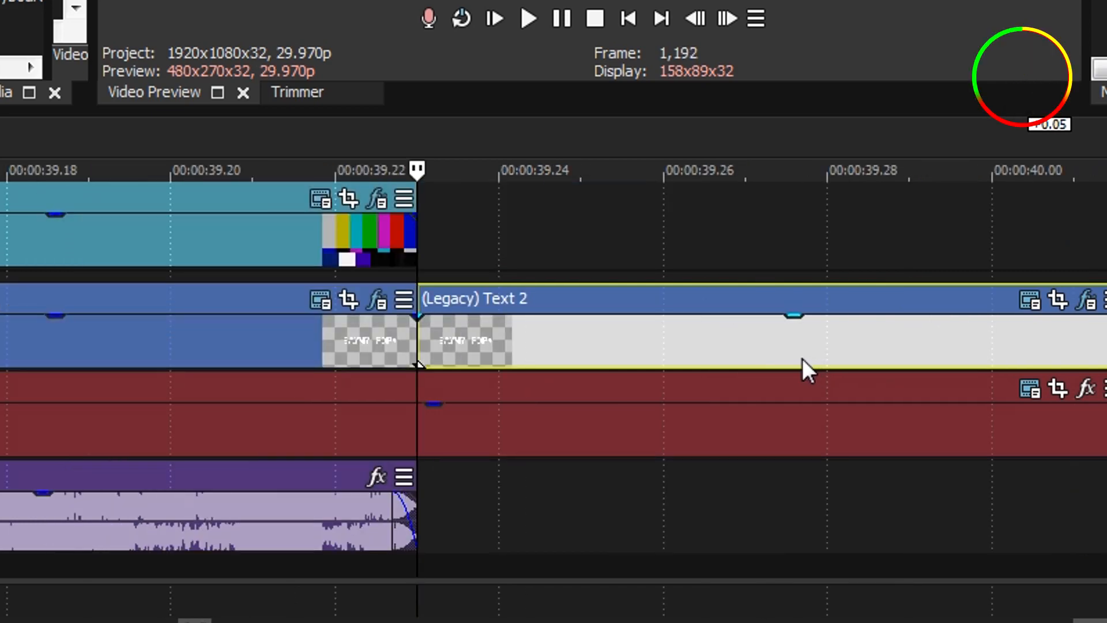
pyautogui.scroll(-4, 790, 351)
pyautogui.click(730, 344)
pyautogui.press('s')
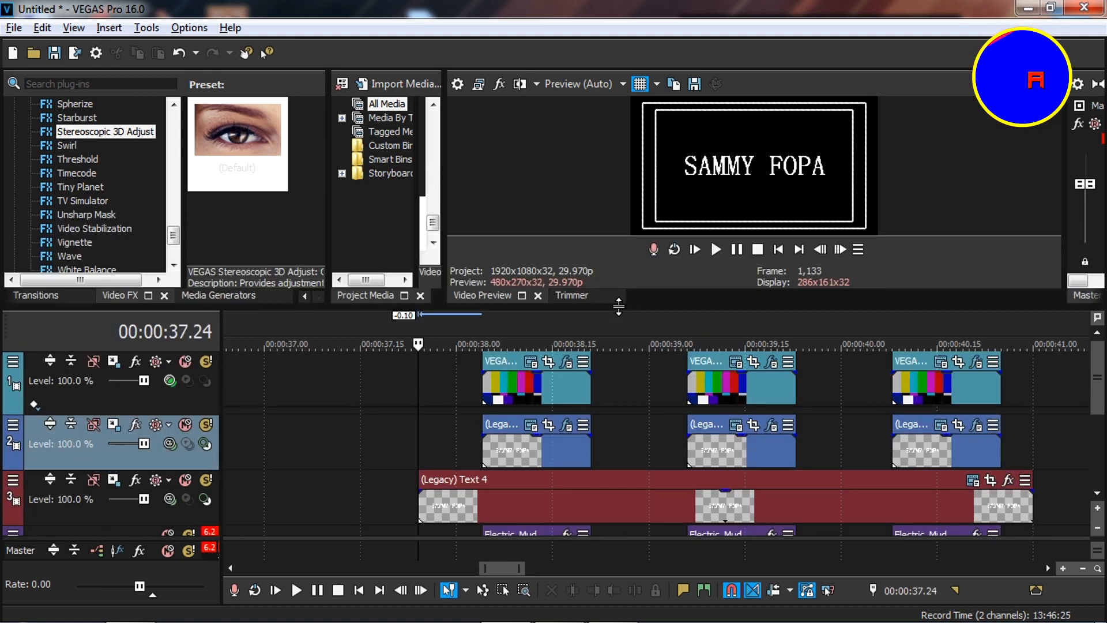
# Play the finished text sequence from its start to review the three glitch bursts.
pyautogui.press('space')
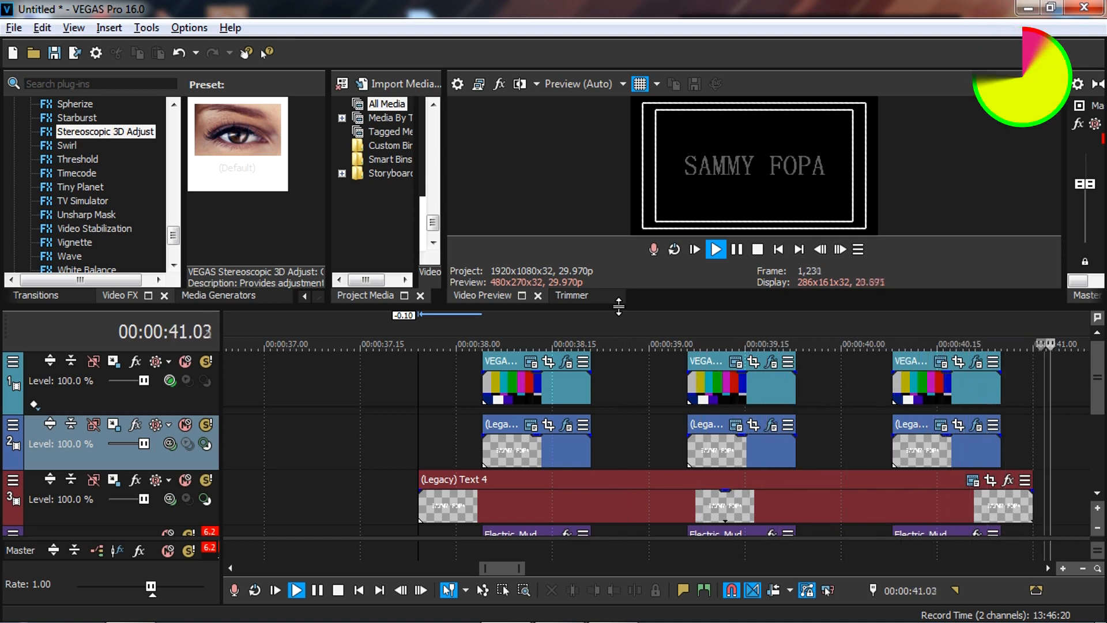
pyautogui.press('space')
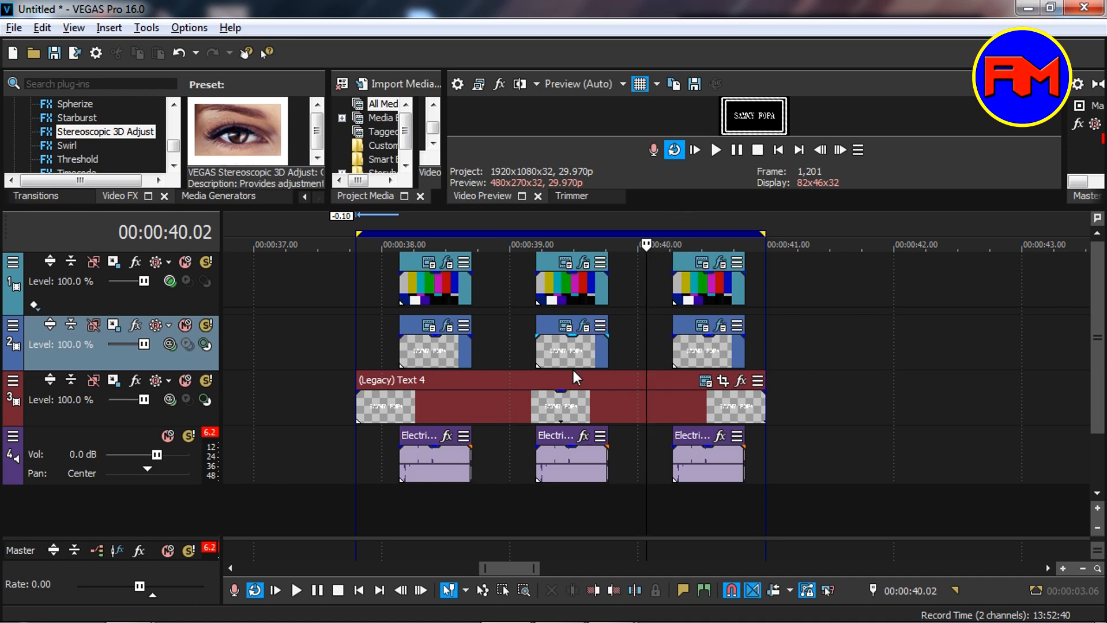
# Place the sony_vegas_log image on track 3 at 00:00:41.29, after the text, and copy it to the same time on track 2.
pyautogui.moveTo(501, 570); pyautogui.dragTo(507, 571)
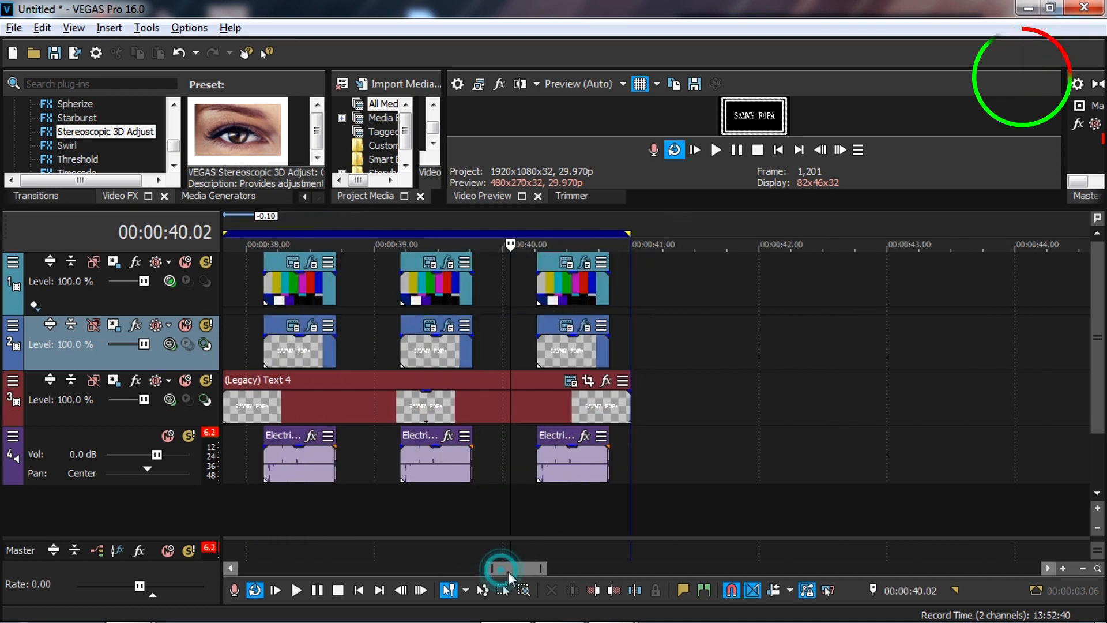
pyautogui.moveTo(128, 605)
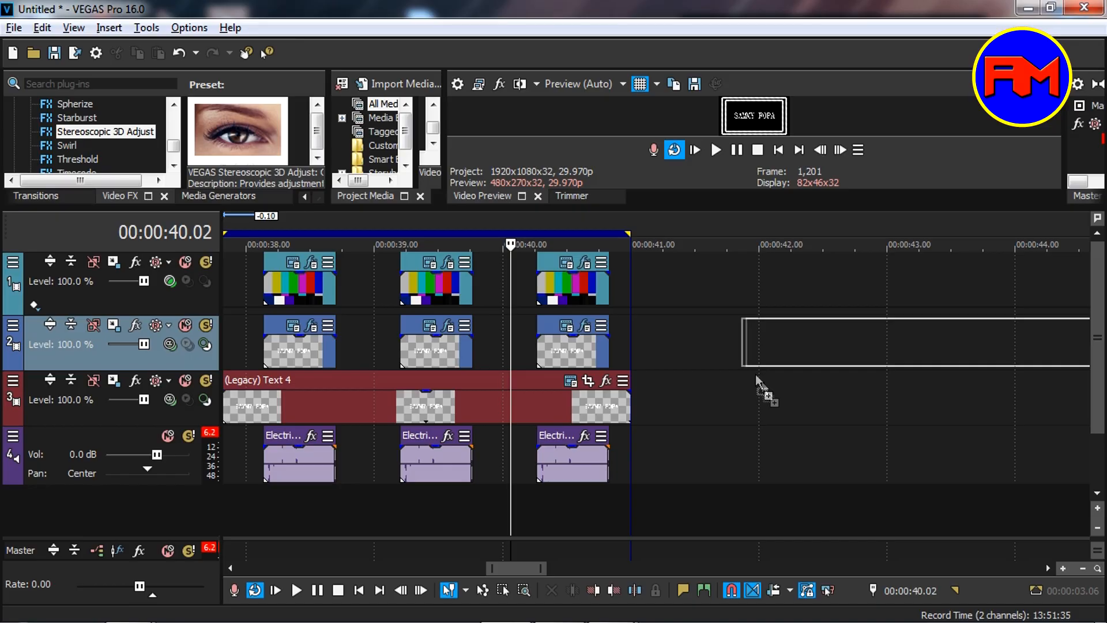
pyautogui.moveTo(755, 375); pyautogui.dragTo(763, 392)
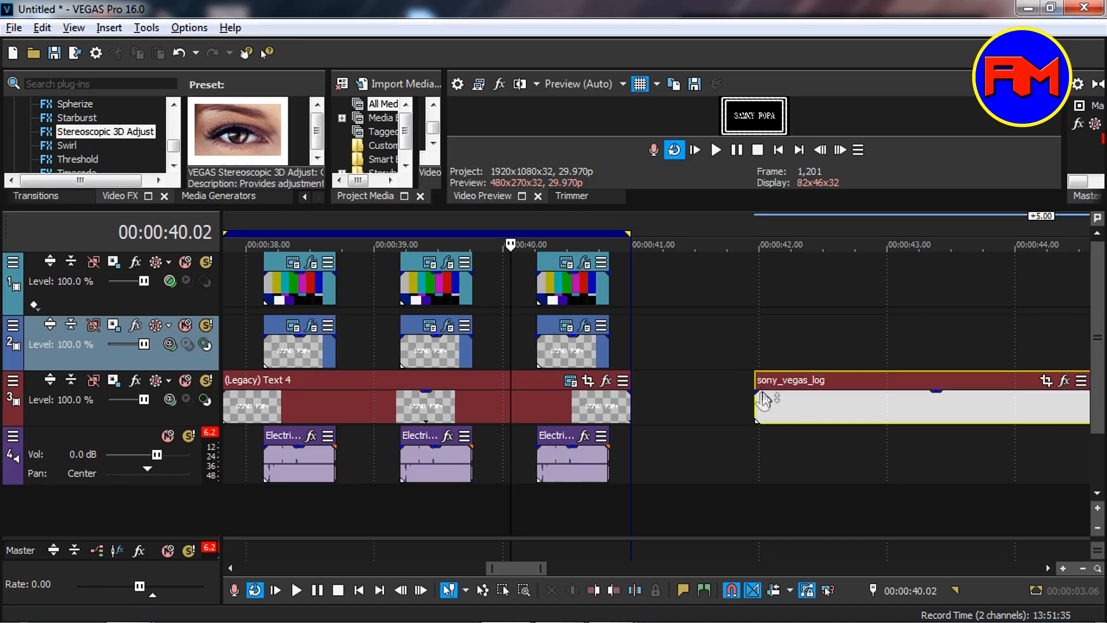
pyautogui.scroll(-1, 679, 430)
pyautogui.moveTo(504, 569); pyautogui.dragTo(522, 570)
pyautogui.moveTo(562, 409); pyautogui.dragTo(566, 352)
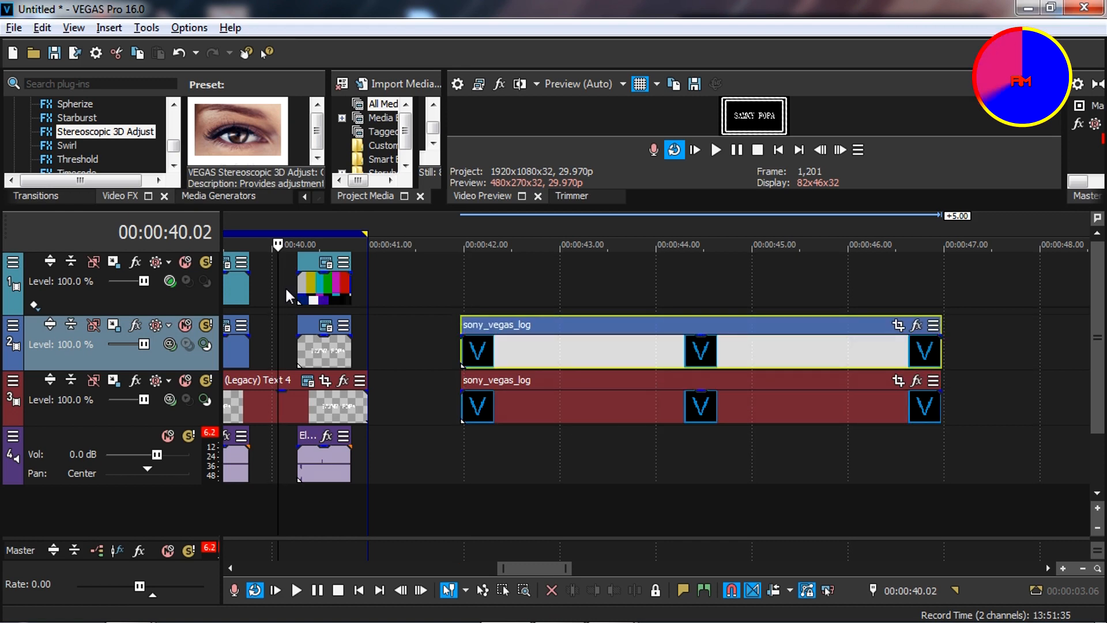
# Copy the third test pattern and its audio to about 10 frames after the logo's start, creating a new copy of the source media.
pyautogui.click(676, 284)
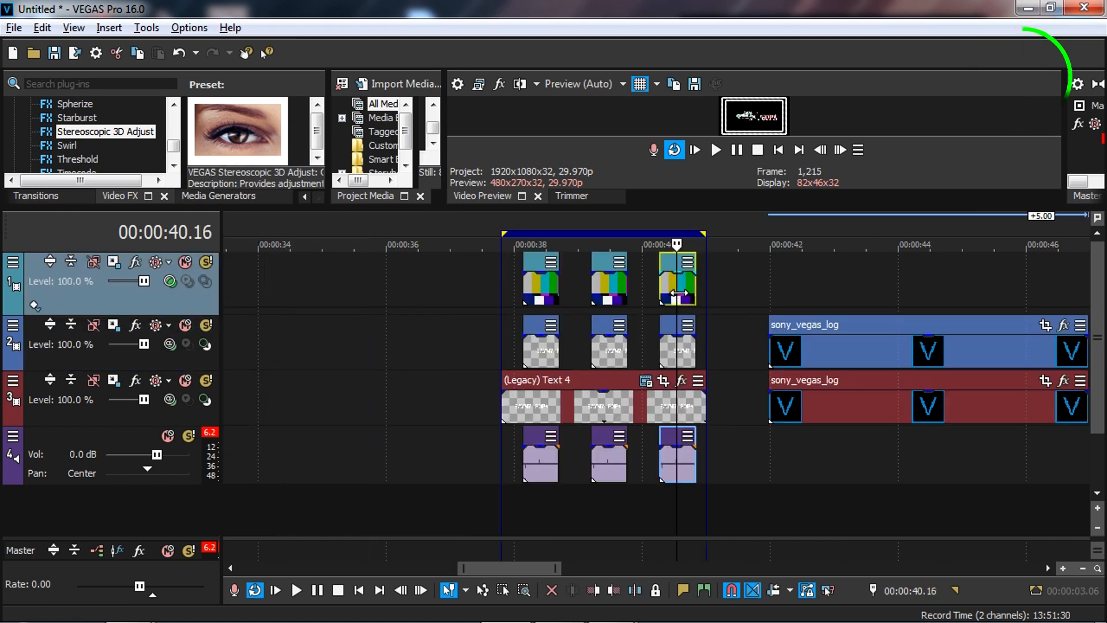
pyautogui.scroll(2, 676, 284)
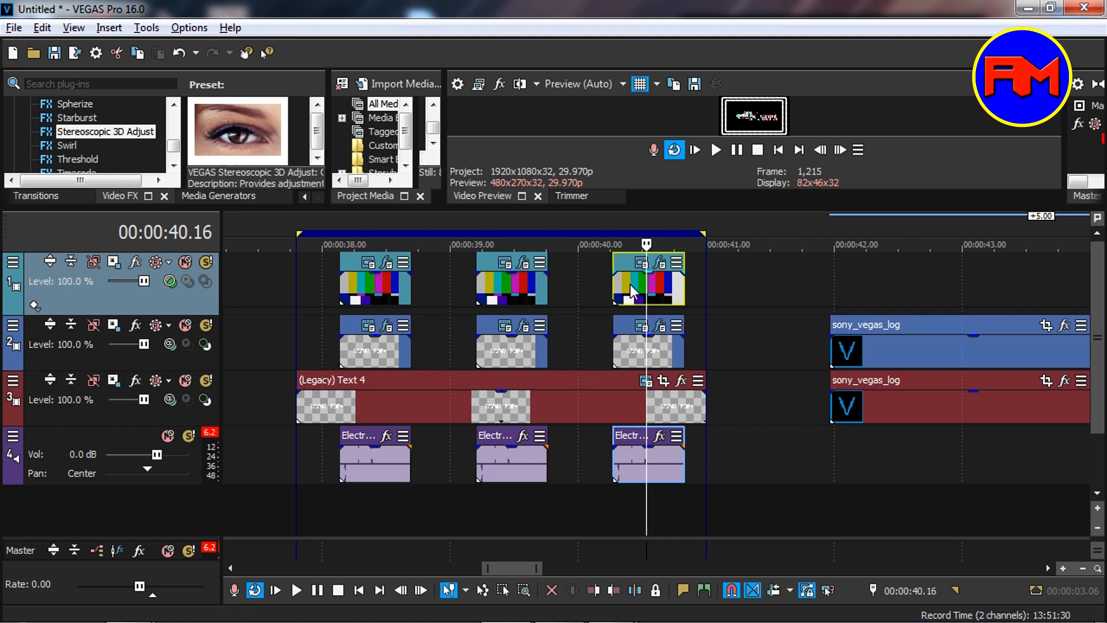
pyautogui.moveTo(630, 291); pyautogui.dragTo(888, 297)
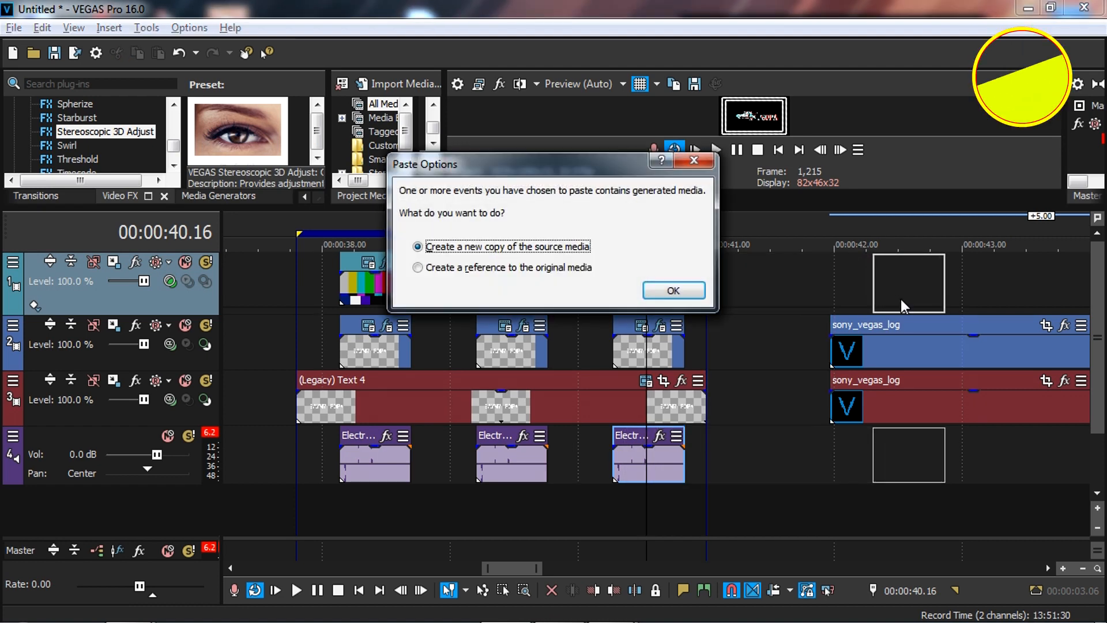
pyautogui.click(658, 289)
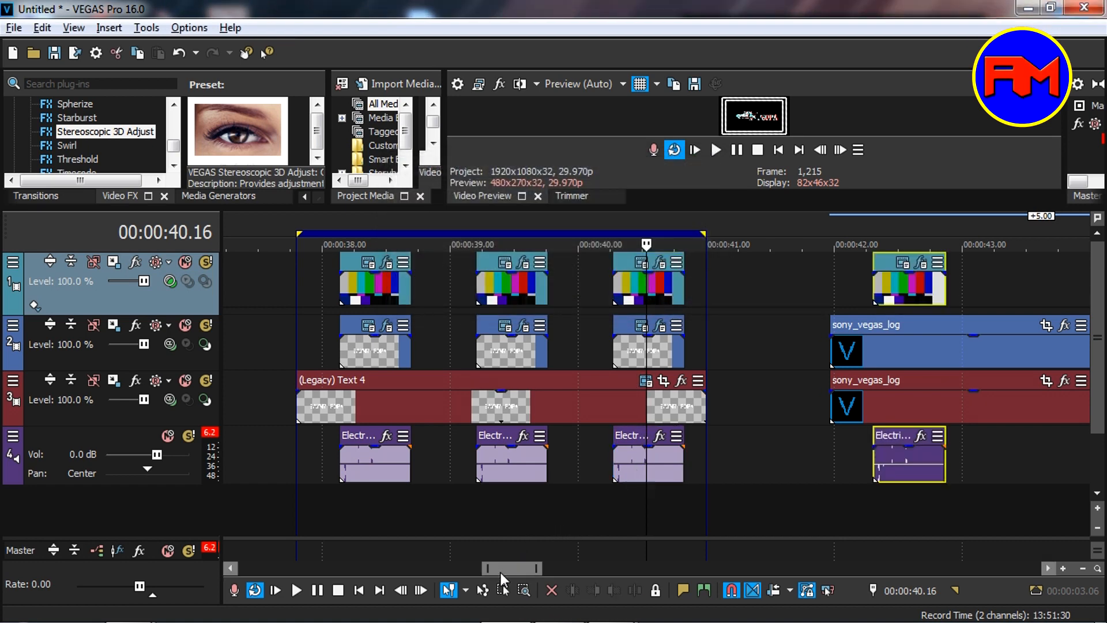
# Apply the default Stereoscopic 3D Adjust effect to the track 2 logo event and set its horizontal offset to -0.0102.
pyautogui.moveTo(507, 570); pyautogui.dragTo(528, 573)
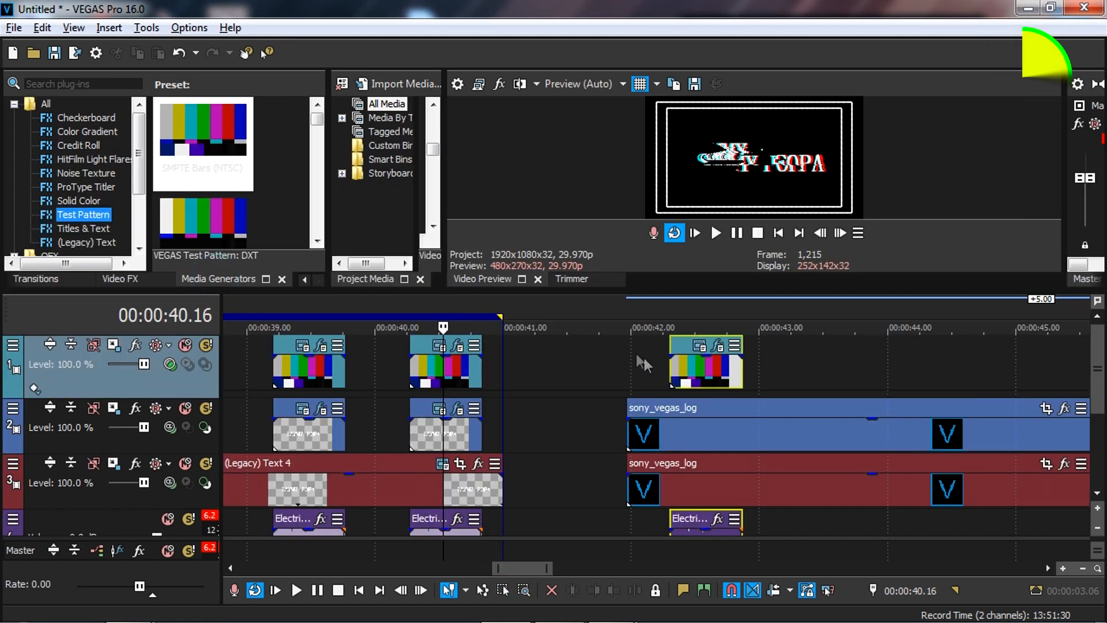
pyautogui.click(126, 278)
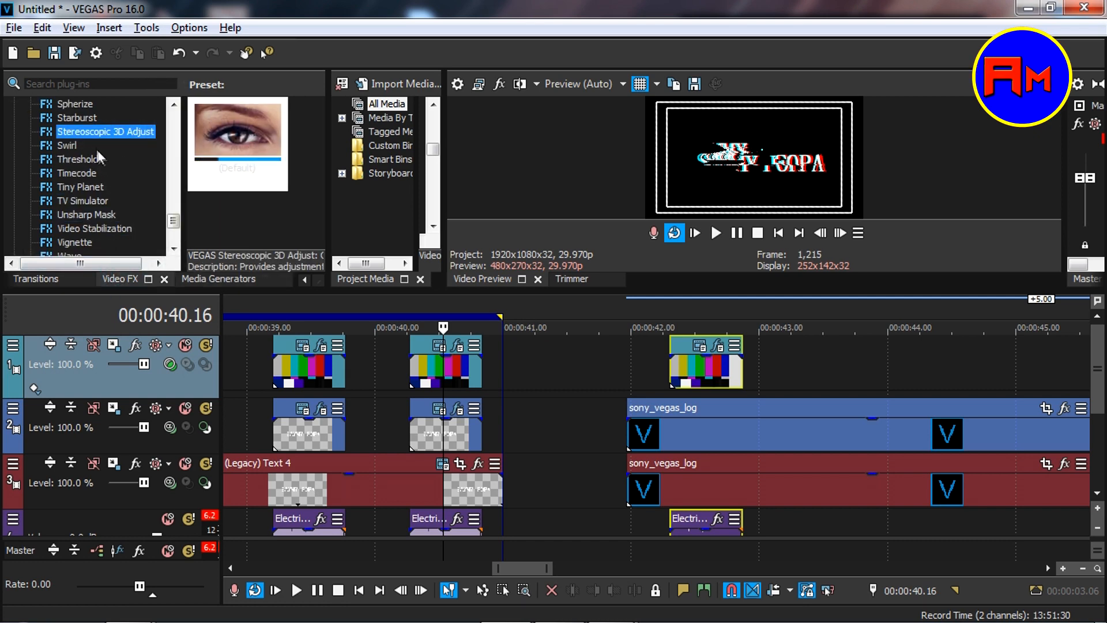
pyautogui.moveTo(265, 132); pyautogui.dragTo(697, 427)
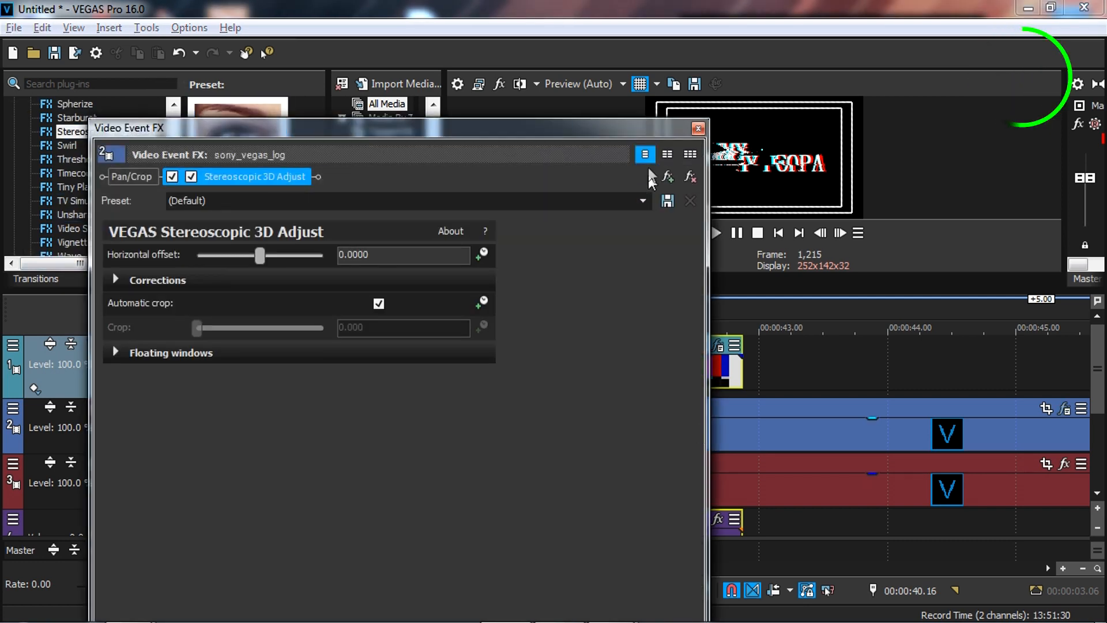
pyautogui.moveTo(650, 129); pyautogui.dragTo(492, 117)
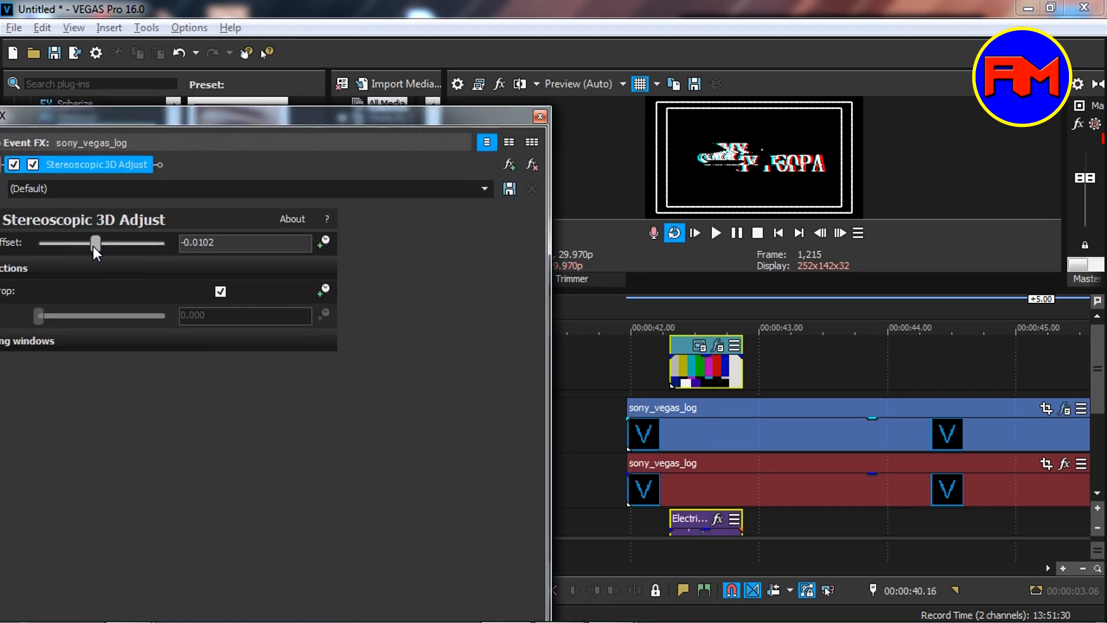
pyautogui.click(540, 116)
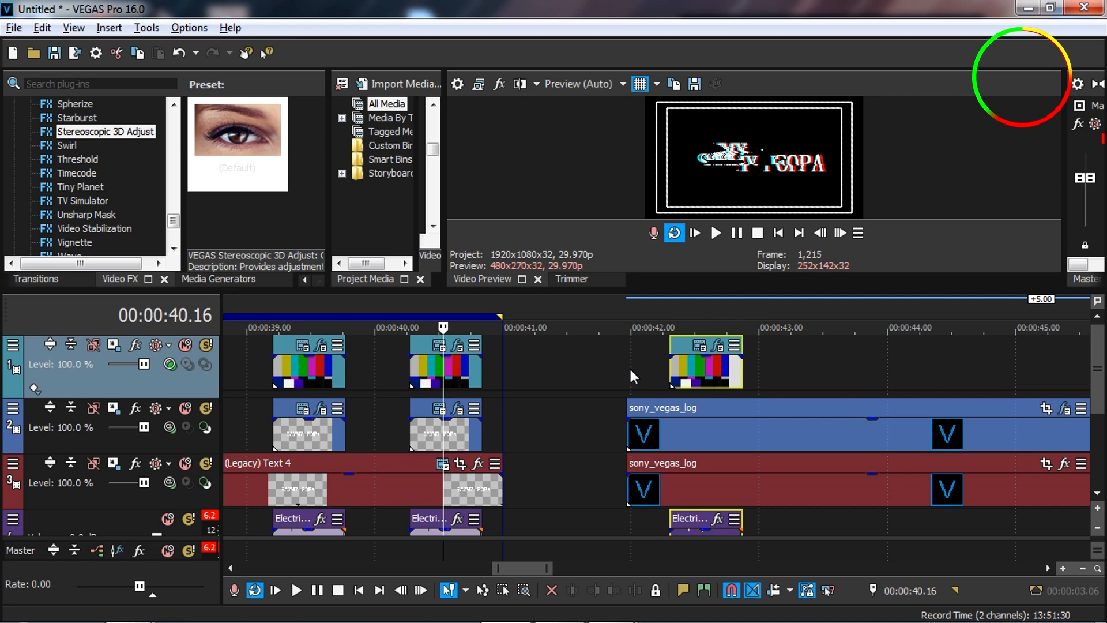
# Enlarge the Pan/Crop frame of the track 2 logo event to 1,586.1 by 1,586.1 to shrink the logo.
pyautogui.click(630, 370)
pyautogui.scroll(-3, 749, 390)
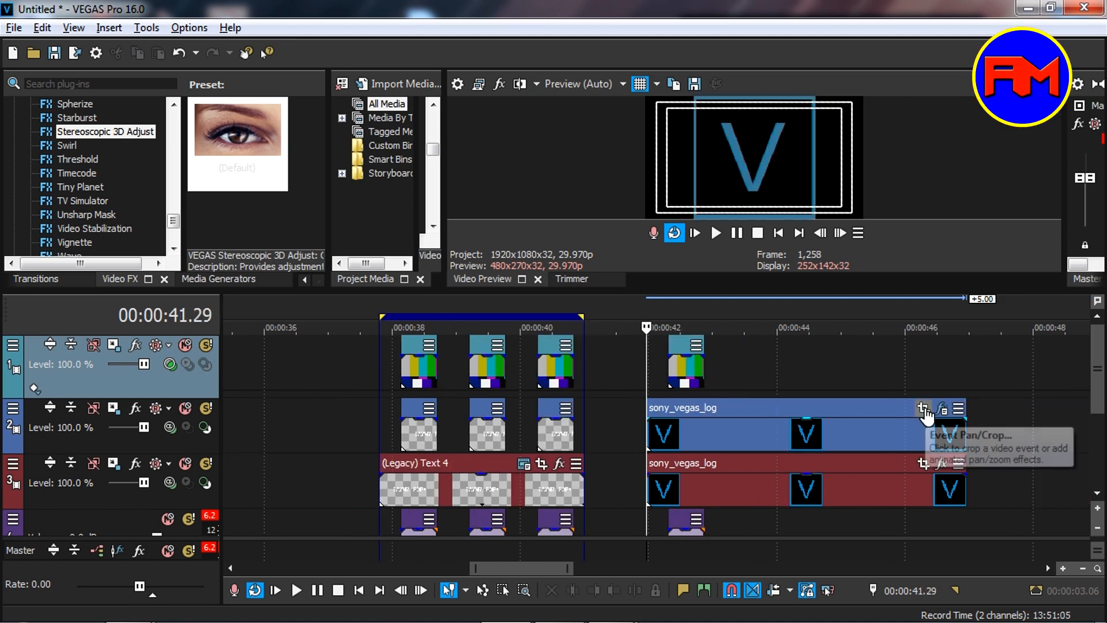
pyautogui.click(923, 409)
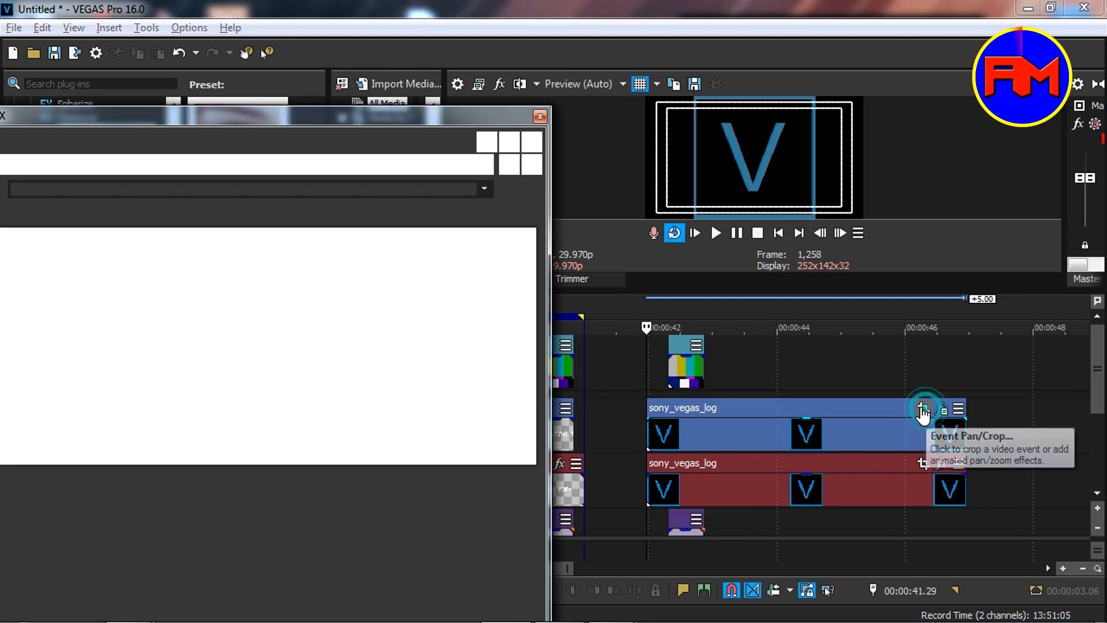
pyautogui.moveTo(10, 178); pyautogui.dragTo(7, 104)
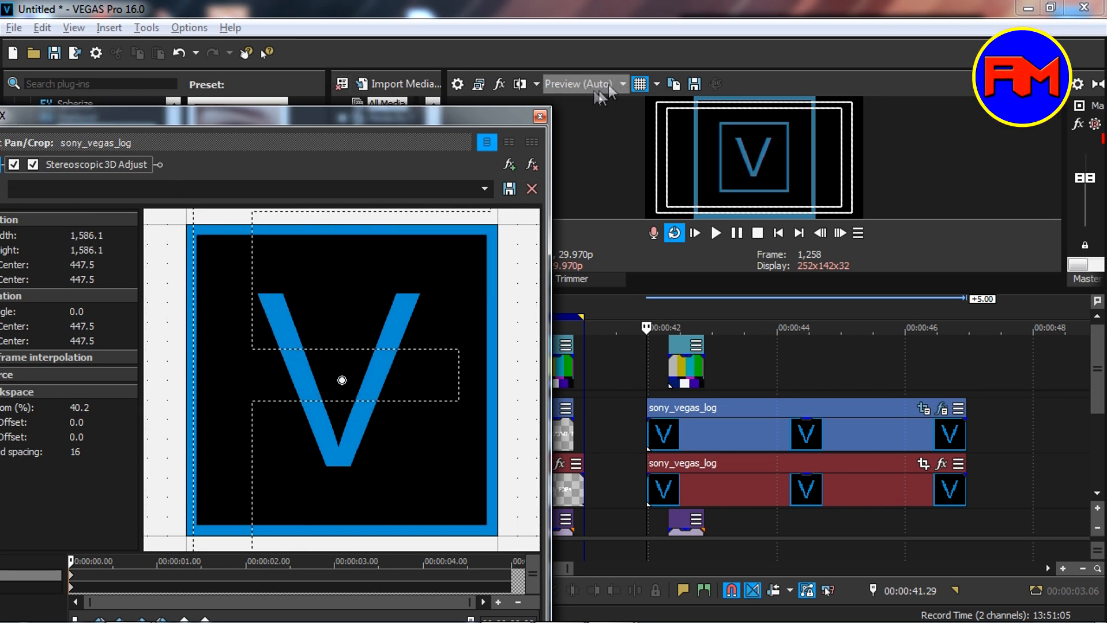
pyautogui.click(539, 117)
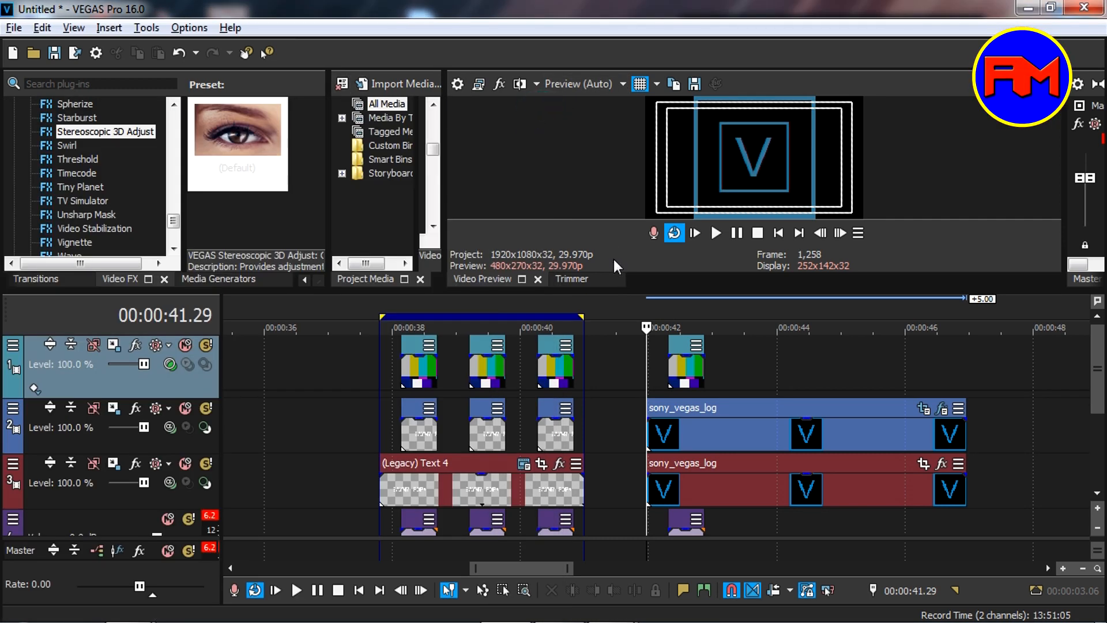
# Replace the track 3 logo event with a copy of the track 2 logo and disable the copy's Stereoscopic 3D Adjust effect.
pyautogui.click(740, 490)
pyautogui.press('Delete')
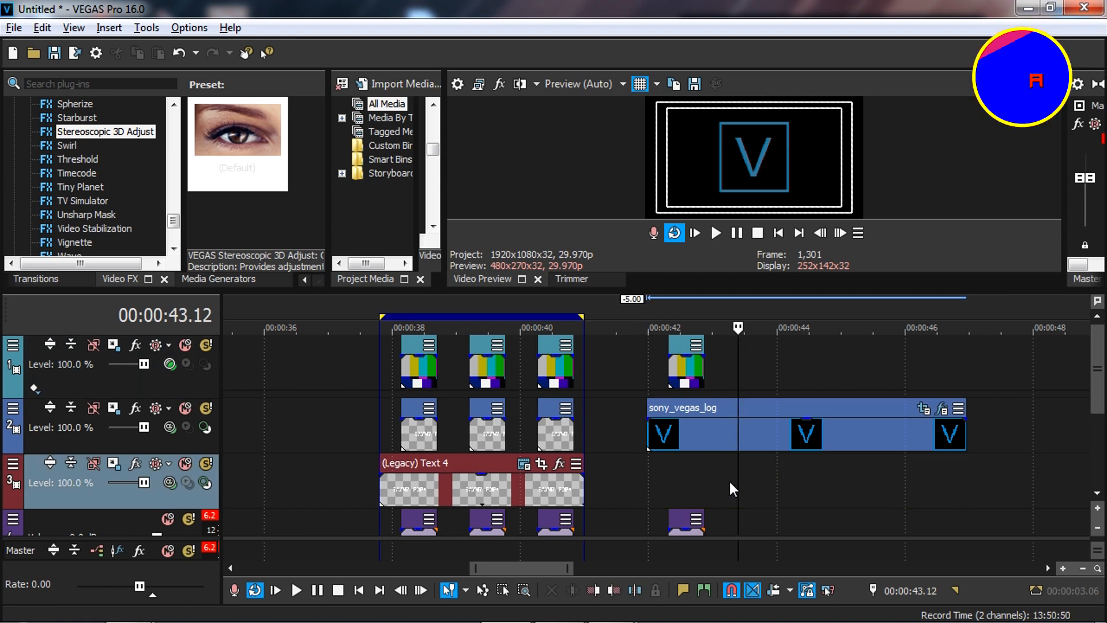
pyautogui.moveTo(707, 435); pyautogui.dragTo(716, 482)
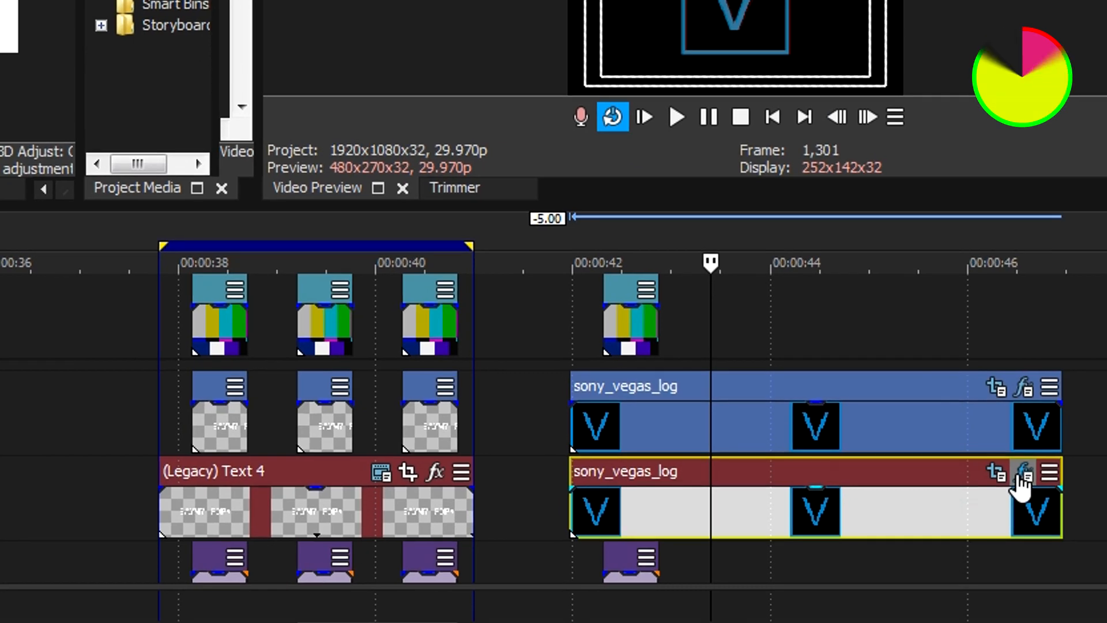
pyautogui.click(958, 465)
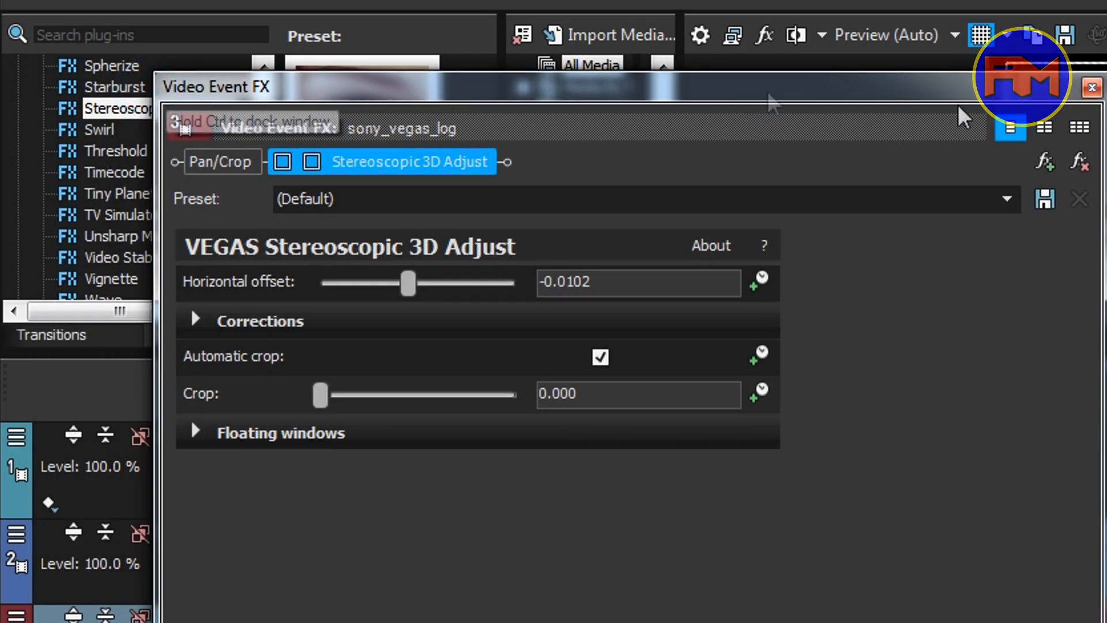
pyautogui.click(1091, 88)
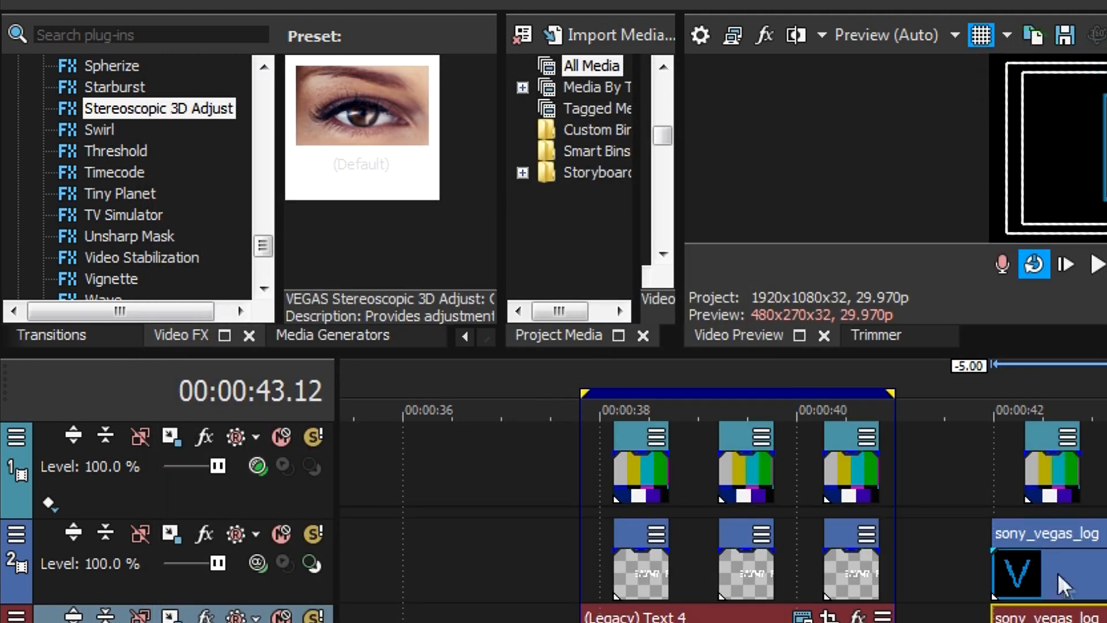
# Play the logo section from its start to preview the glitch burst.
pyautogui.click(1001, 582)
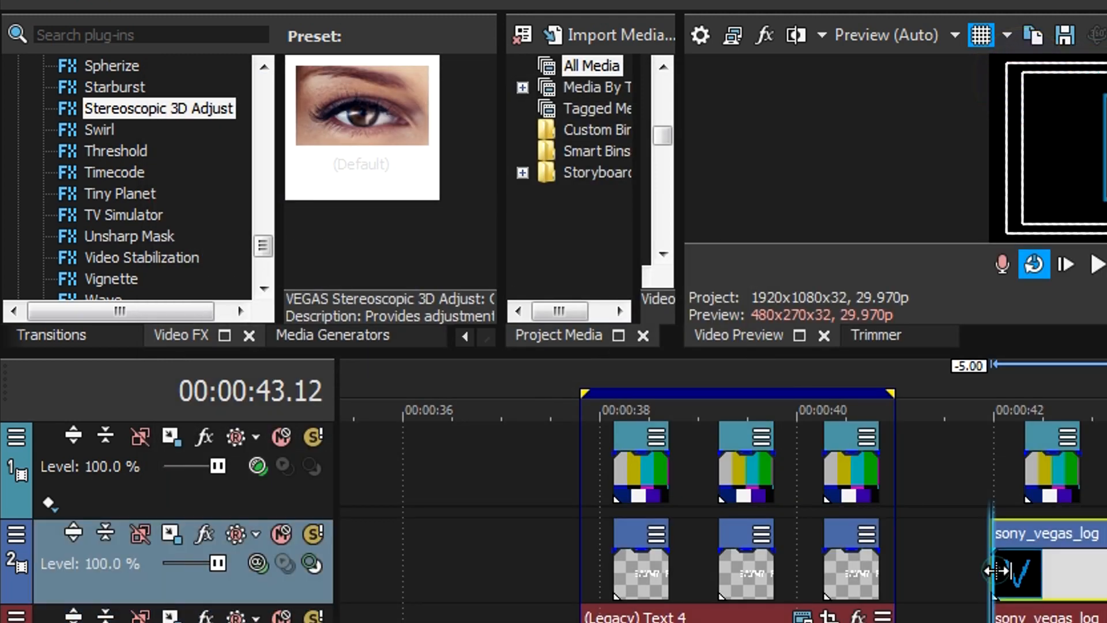
pyautogui.press('space')
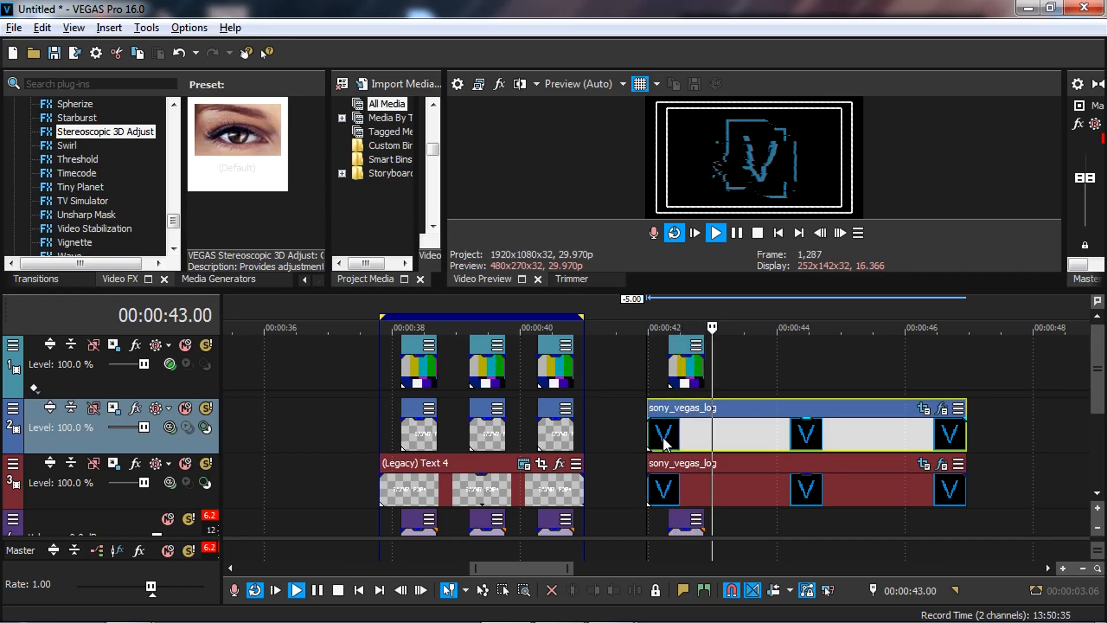
pyautogui.press('space')
pyautogui.press('space')
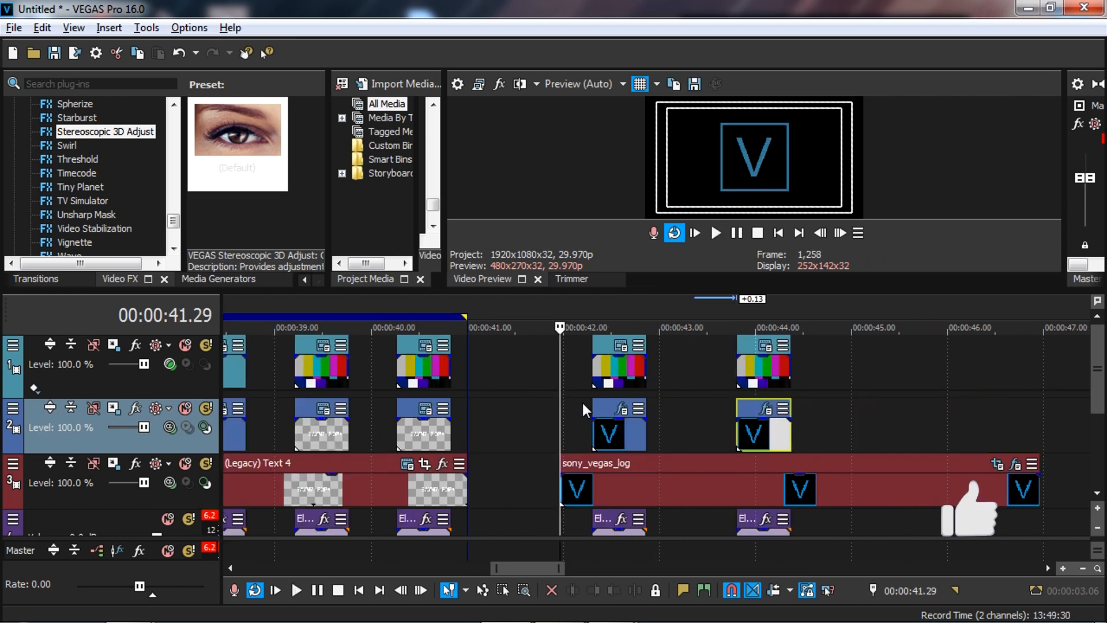